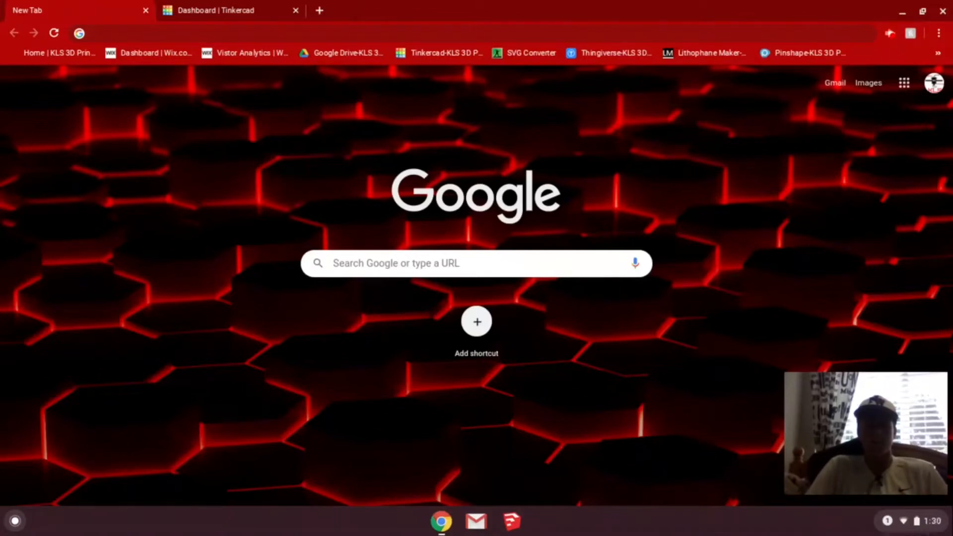
- Create a new 3D design from the Tinkercad dashboard and name it Keychain
{"action": "left_click", "coordinate": [225, 4]}
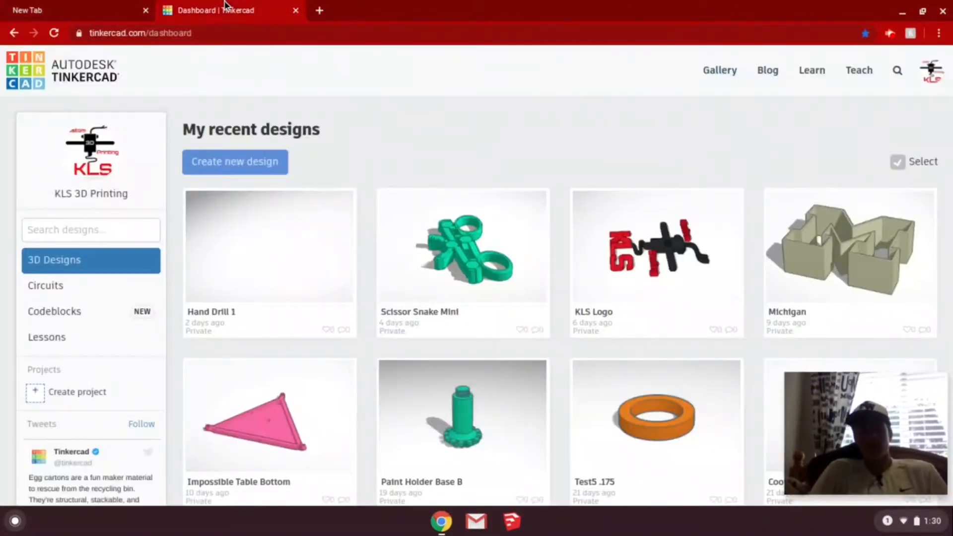
{"action": "left_click", "coordinate": [249, 164]}
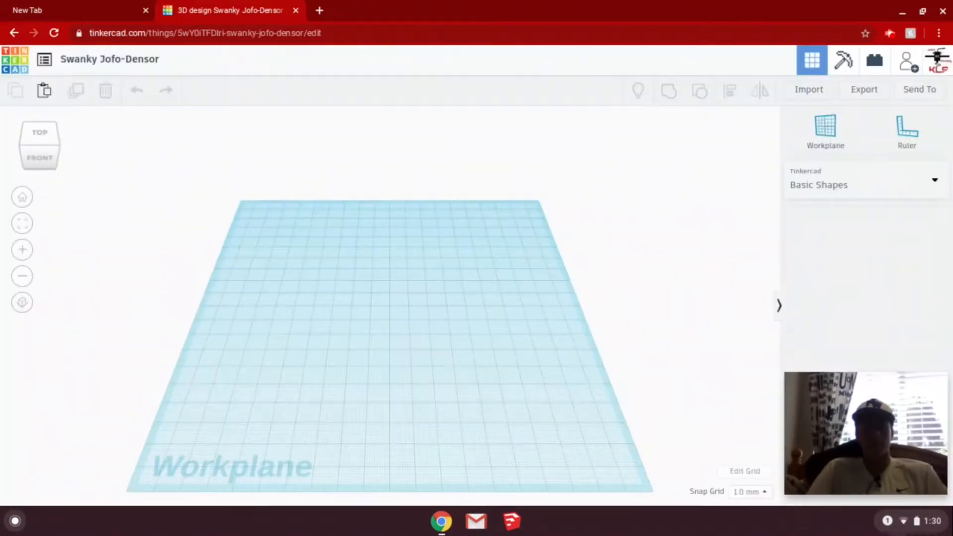
{"action": "left_click", "coordinate": [128, 61]}
{"action": "type", "text": "Ke"}
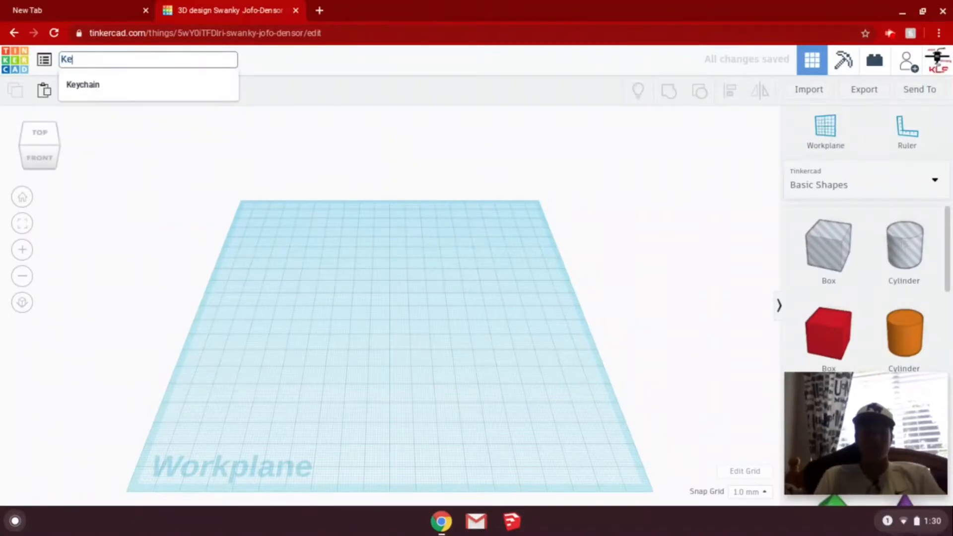
{"action": "type", "text": "ychain"}
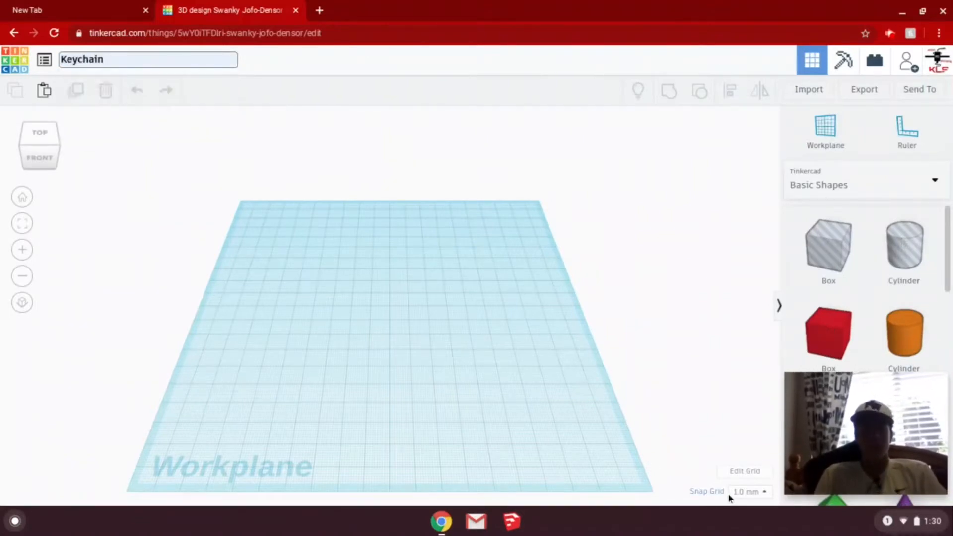
- Change the workplane grid units to inches and set the grid width and length to 5.5 each
{"action": "left_click", "coordinate": [754, 472]}
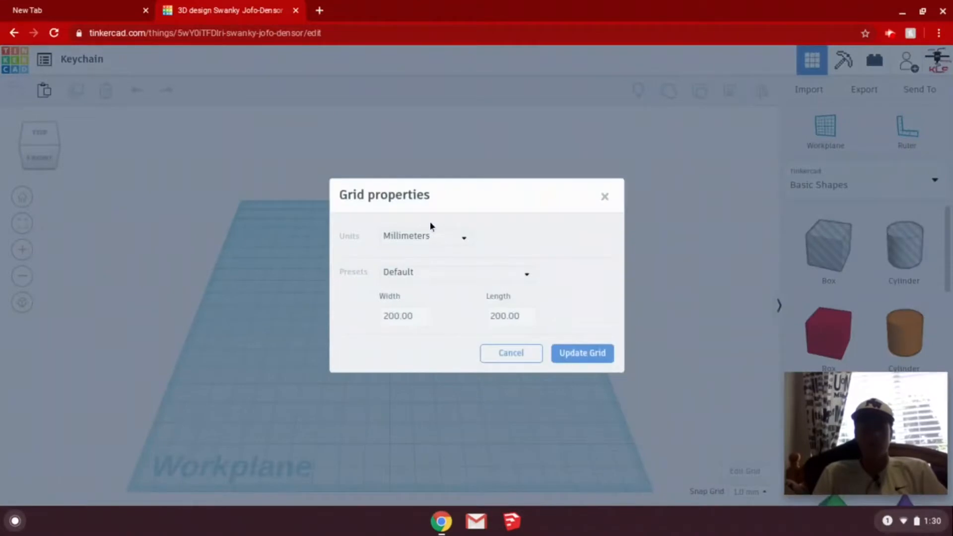
{"action": "left_click", "coordinate": [432, 238]}
{"action": "left_click", "coordinate": [411, 276]}
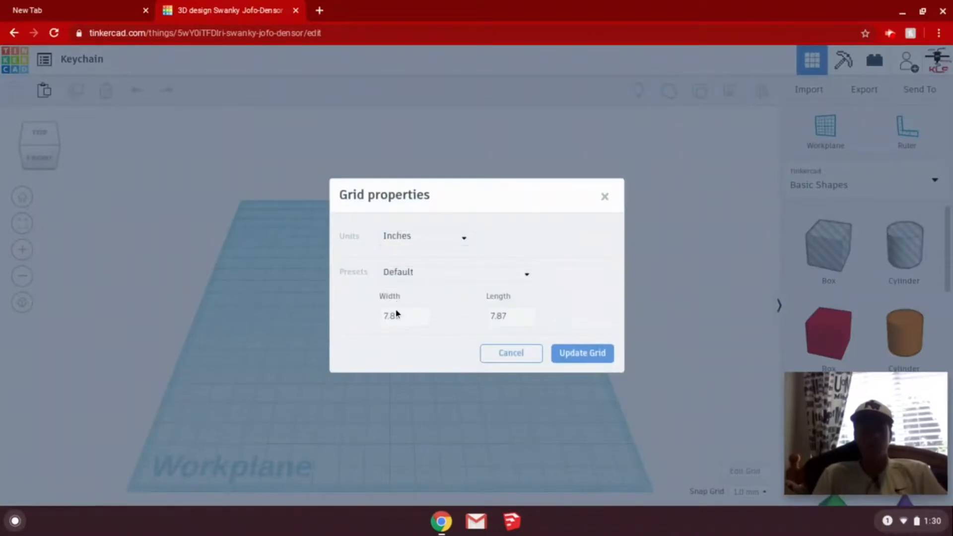
{"action": "left_click", "coordinate": [397, 315]}
{"action": "double_click", "coordinate": [390, 314]}
{"action": "type", "text": "5"}
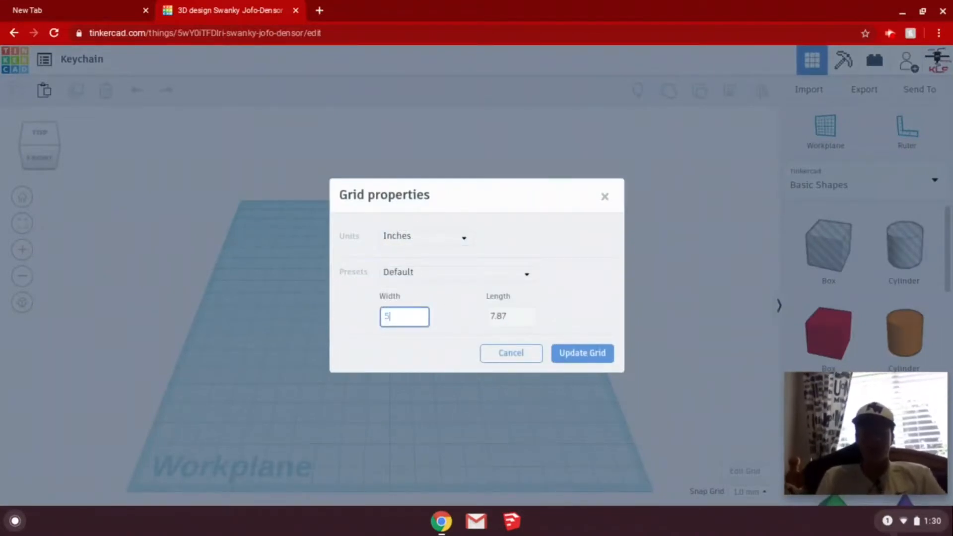
{"action": "type", "text": ".5"}
{"action": "left_click", "coordinate": [504, 319]}
{"action": "double_click", "coordinate": [503, 319]}
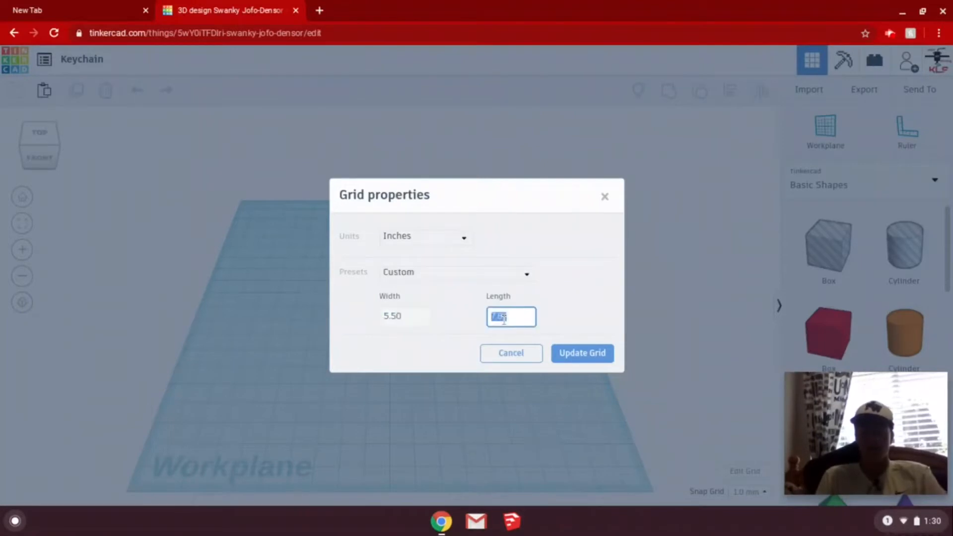
{"action": "type", "text": "5.5"}
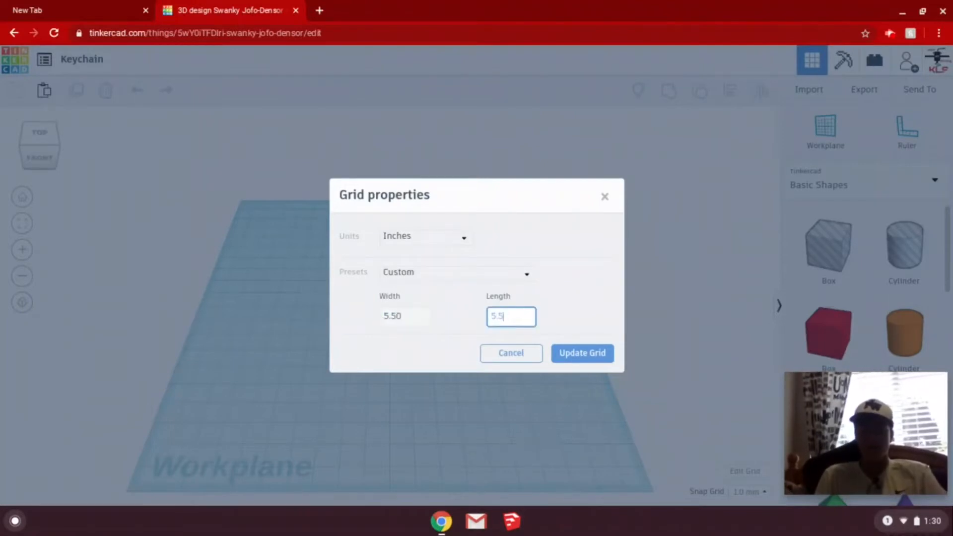
{"action": "left_click", "coordinate": [597, 361]}
- Place a Text shape on the workplane and set its text to the person's first name
{"action": "left_click_drag", "start_coordinate": [945, 258], "coordinate": [942, 347]}
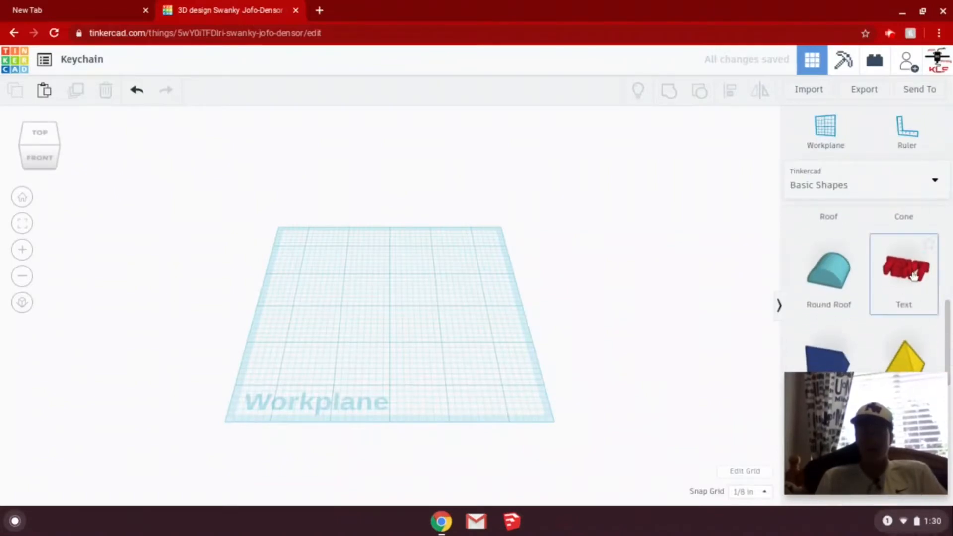
{"action": "left_click_drag", "start_coordinate": [914, 273], "coordinate": [322, 305]}
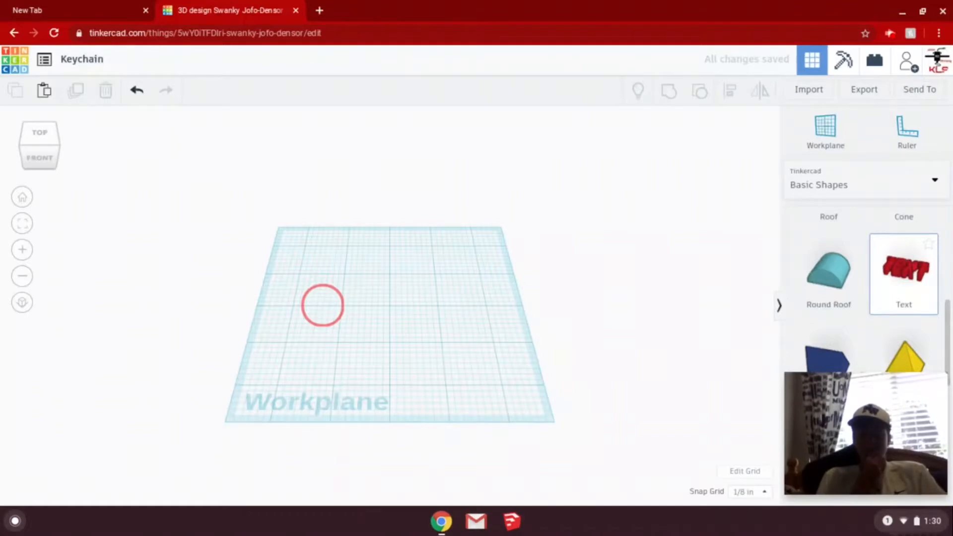
{"action": "left_click_drag", "start_coordinate": [322, 304], "coordinate": [323, 304]}
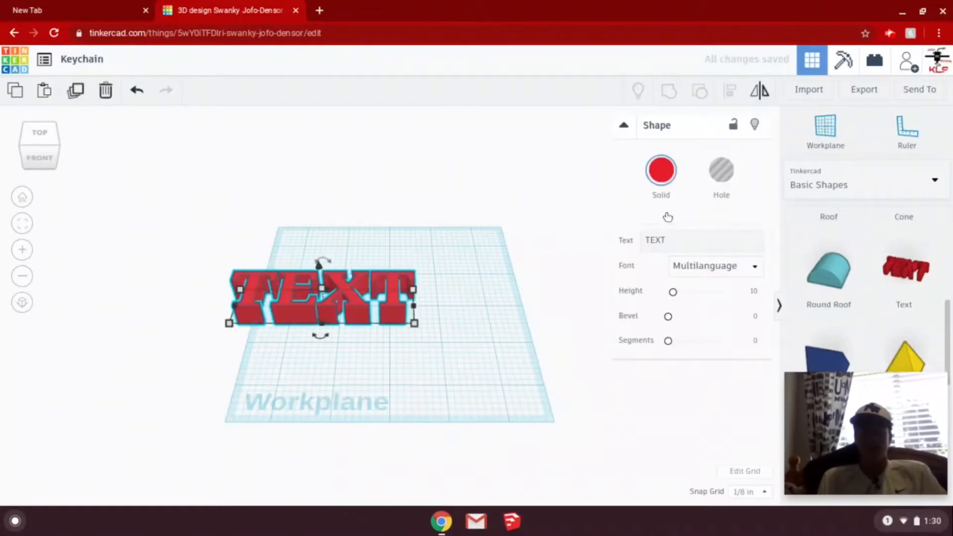
{"action": "double_click", "coordinate": [658, 238]}
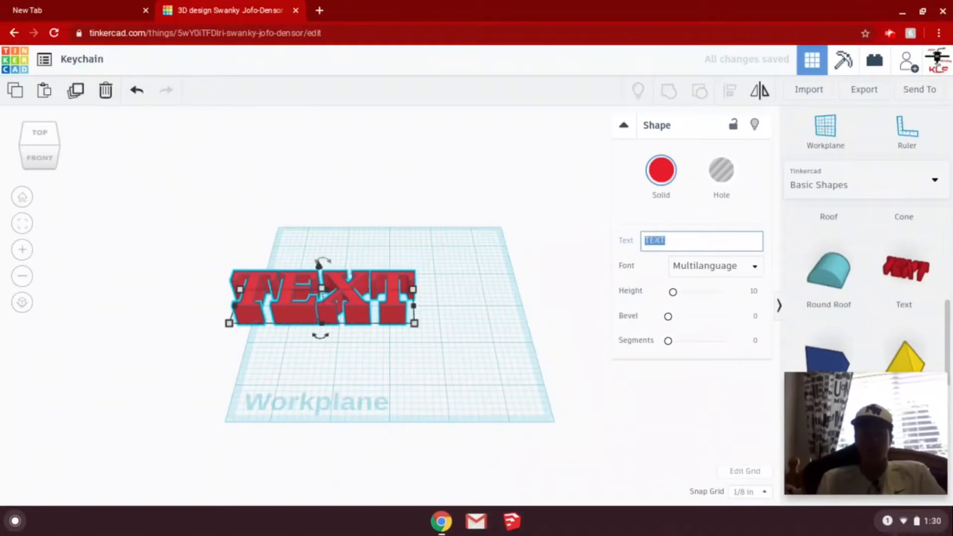
{"action": "type", "text": "Landon"}
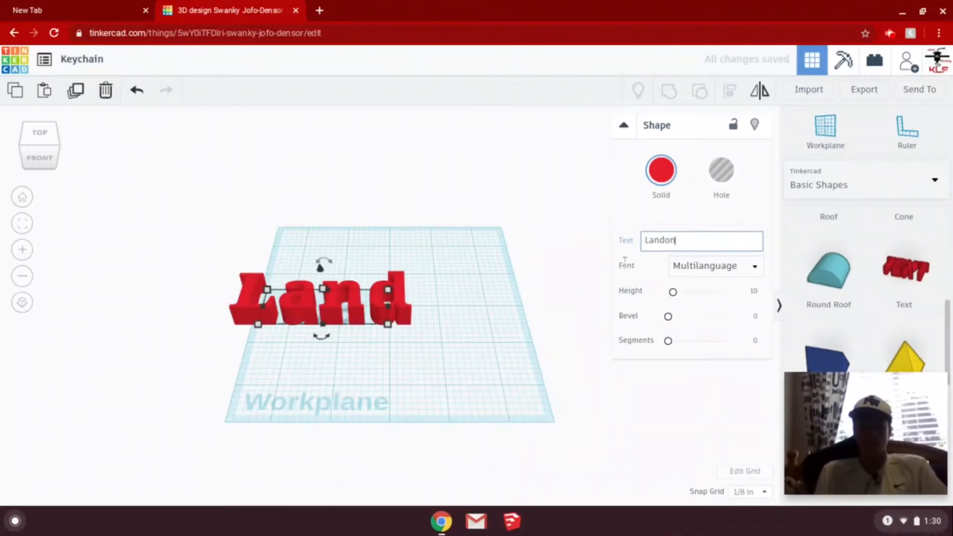
{"action": "left_click", "coordinate": [600, 273]}
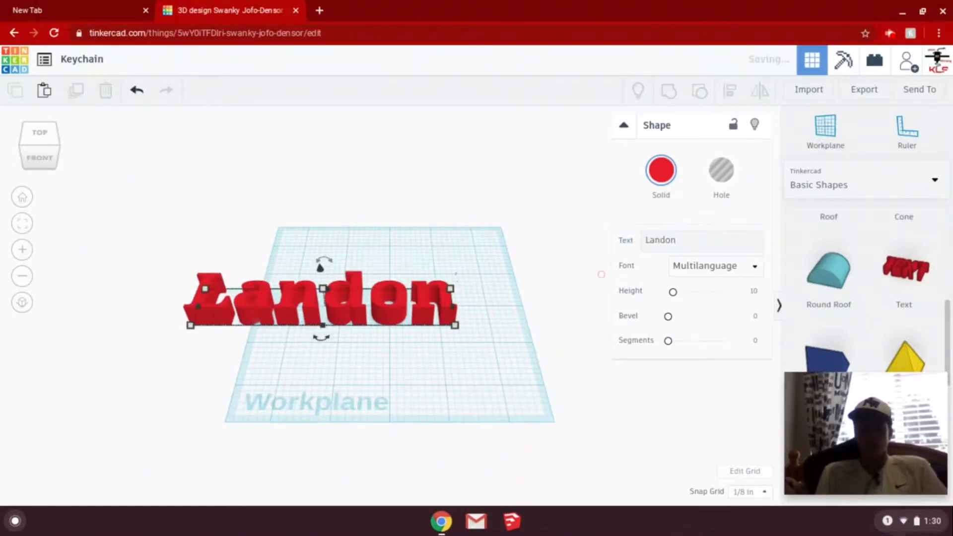
- Add a six-sided Polygon shape to the workplane in front of the name text
{"action": "scroll", "coordinate": [950, 329], "scroll_direction": "down", "scroll_amount": 3}
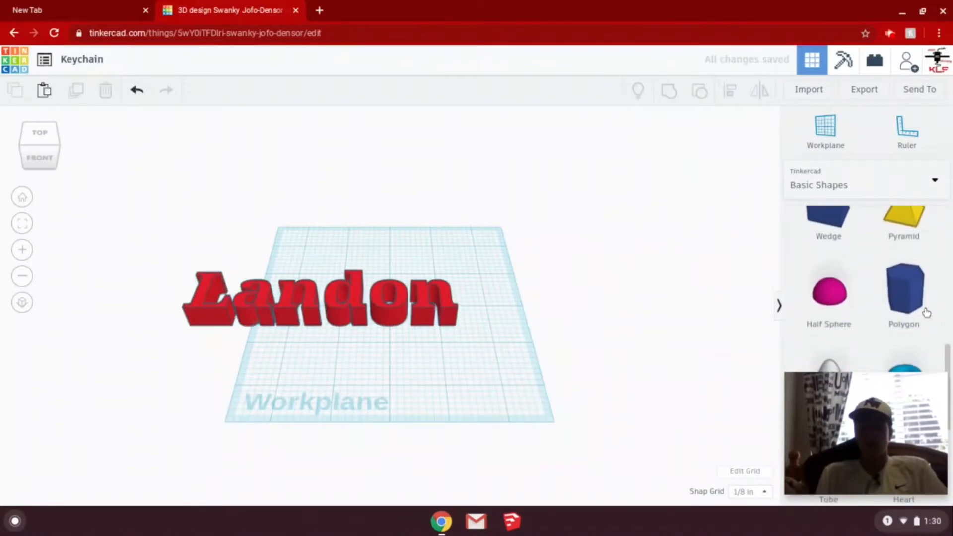
{"action": "left_click", "coordinate": [913, 299]}
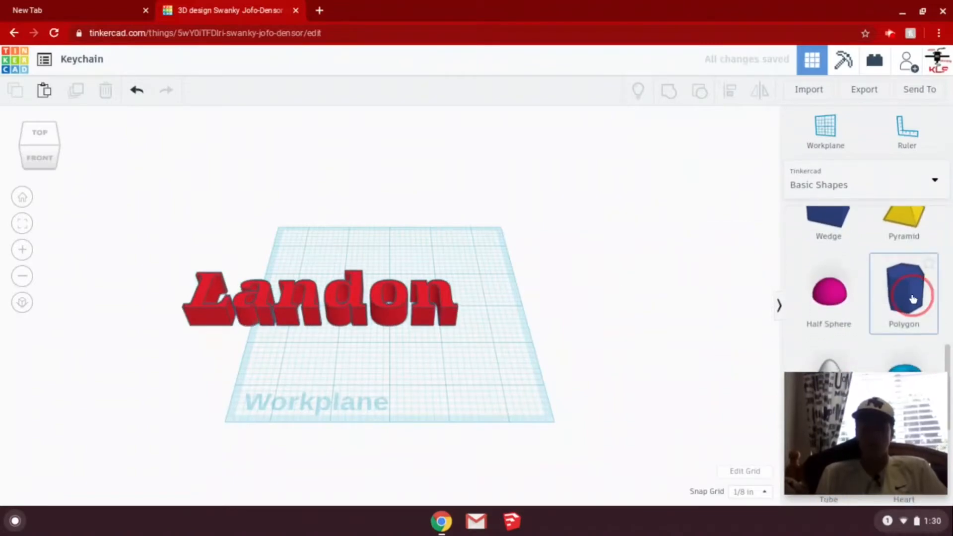
{"action": "left_click", "coordinate": [431, 376]}
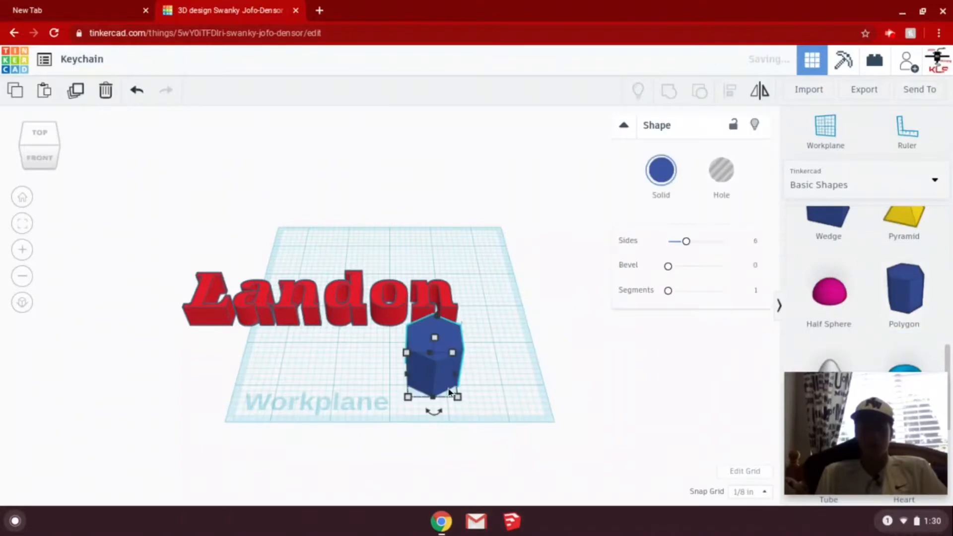
- Resize the red name text to 3 inches wide and 1 inch deep
{"action": "left_click_drag", "start_coordinate": [358, 312], "coordinate": [466, 333]}
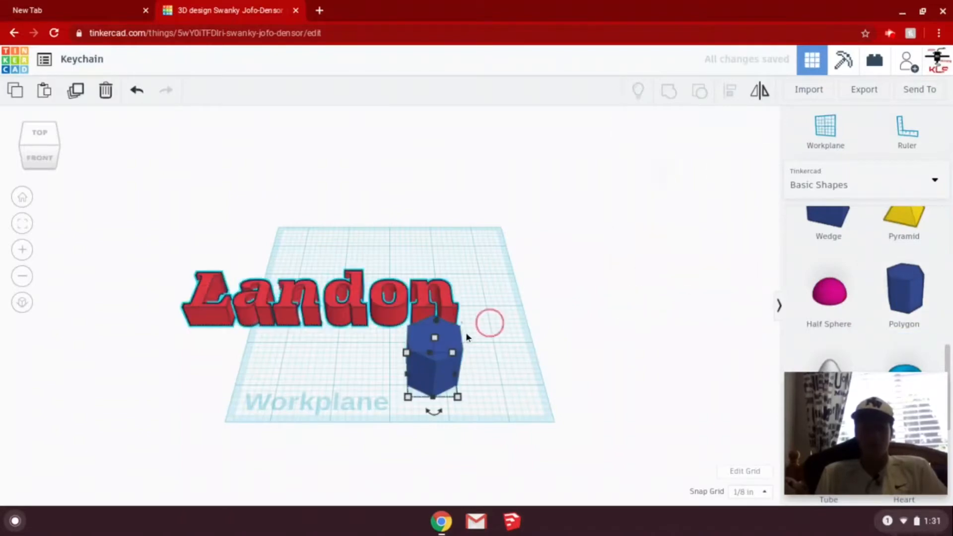
{"action": "left_click", "coordinate": [457, 329]}
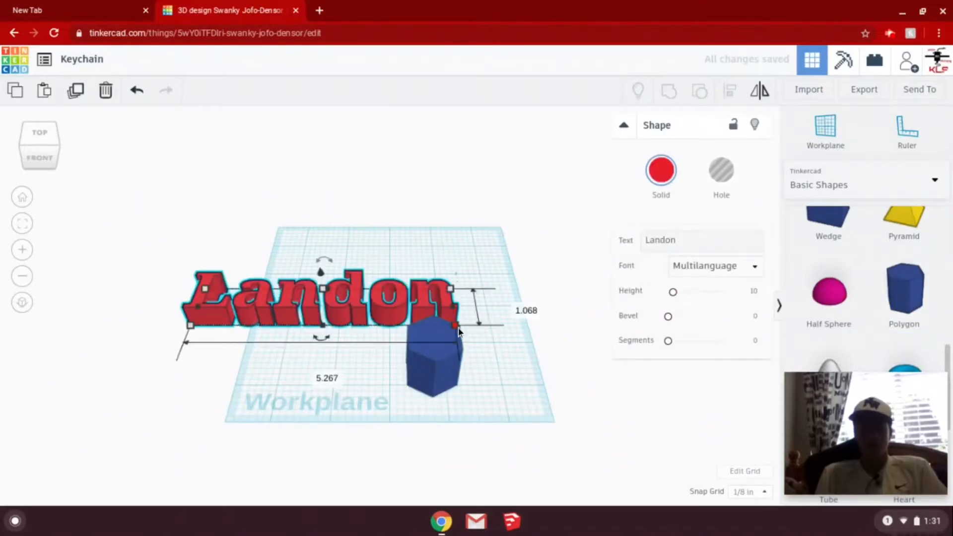
{"action": "left_click", "coordinate": [320, 373]}
{"action": "type", "text": "3"}
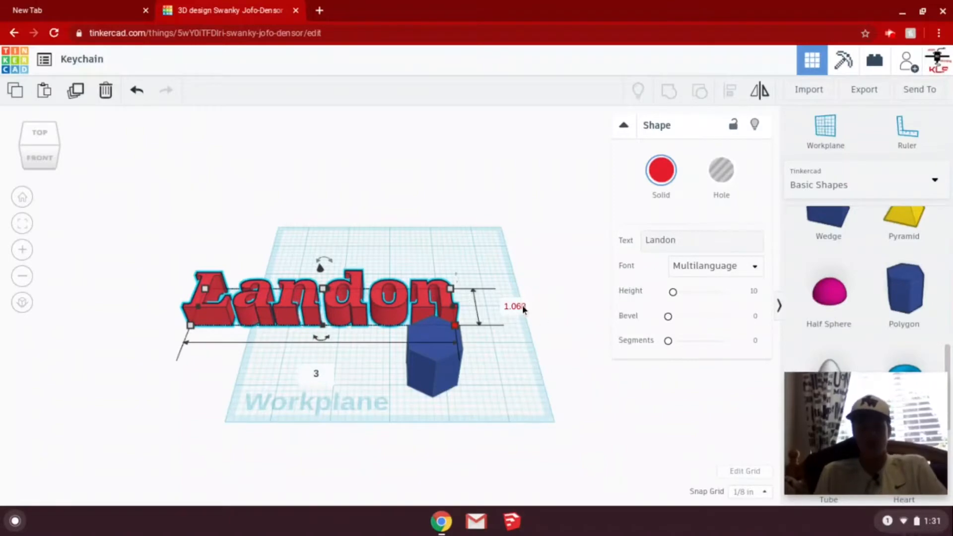
{"action": "left_click", "coordinate": [523, 306]}
{"action": "type", "text": "1"}
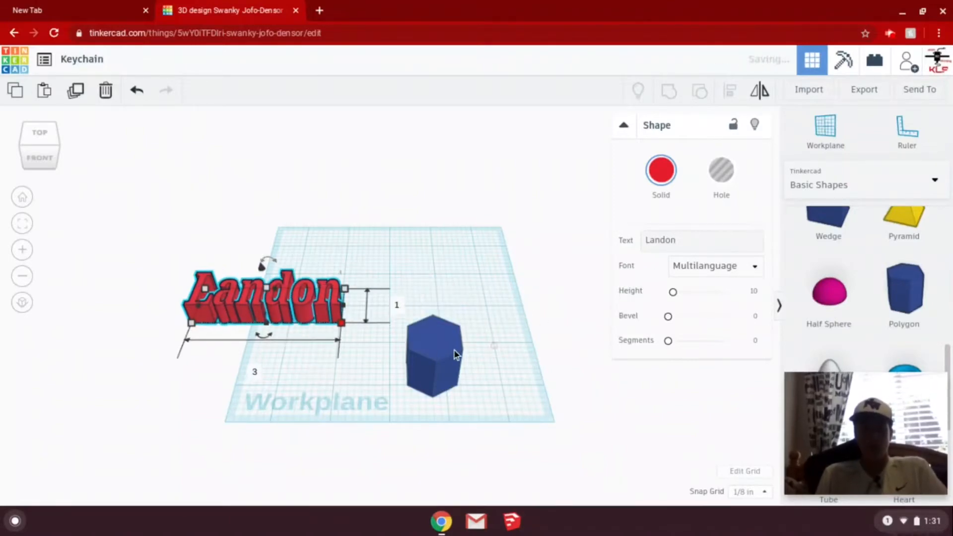
- Resize the blue polygon to 3.5 inches wide and 2 inches deep and move it fully onto the workplane
{"action": "left_click", "coordinate": [459, 393]}
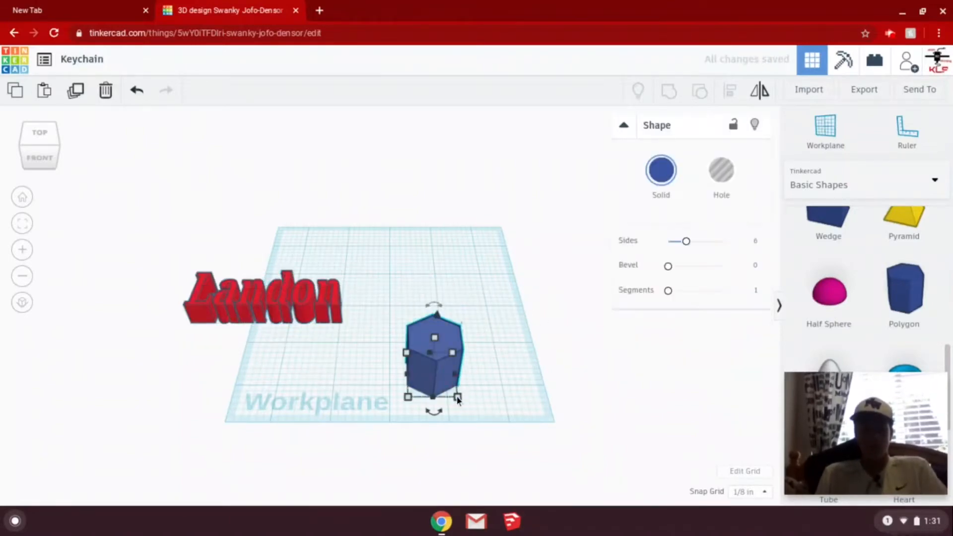
{"action": "mouse_move", "coordinate": [457, 398]}
{"action": "left_click", "coordinate": [434, 454]}
{"action": "type", "text": "3."}
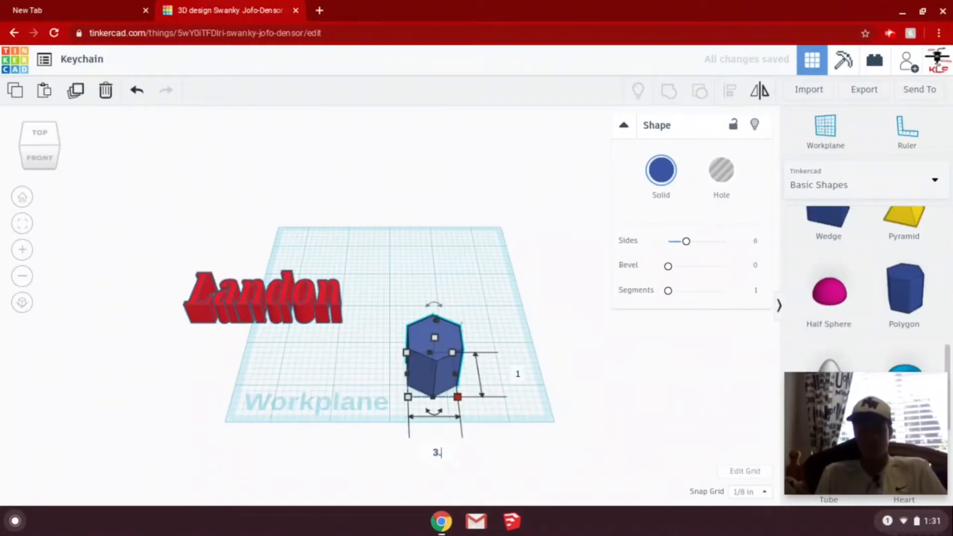
{"action": "type", "text": "5"}
{"action": "key", "text": "Return"}
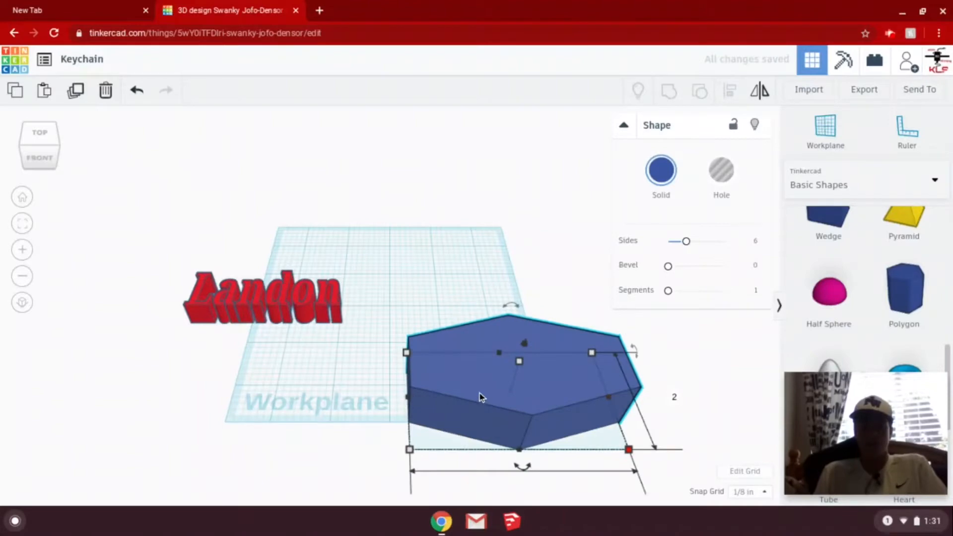
{"action": "left_click_drag", "start_coordinate": [479, 397], "coordinate": [372, 356]}
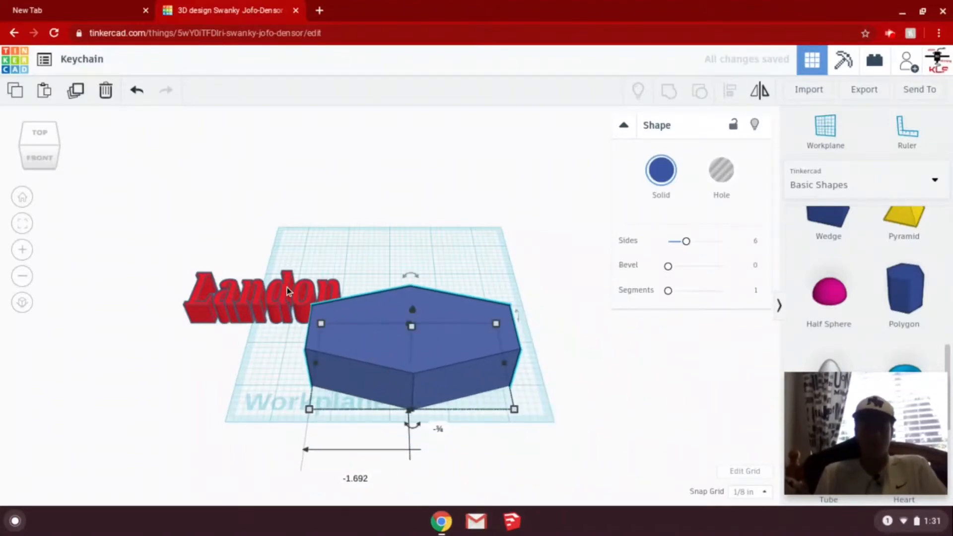
- Duplicate the blue polygon and move the copy back behind the original
{"action": "left_click", "coordinate": [74, 94]}
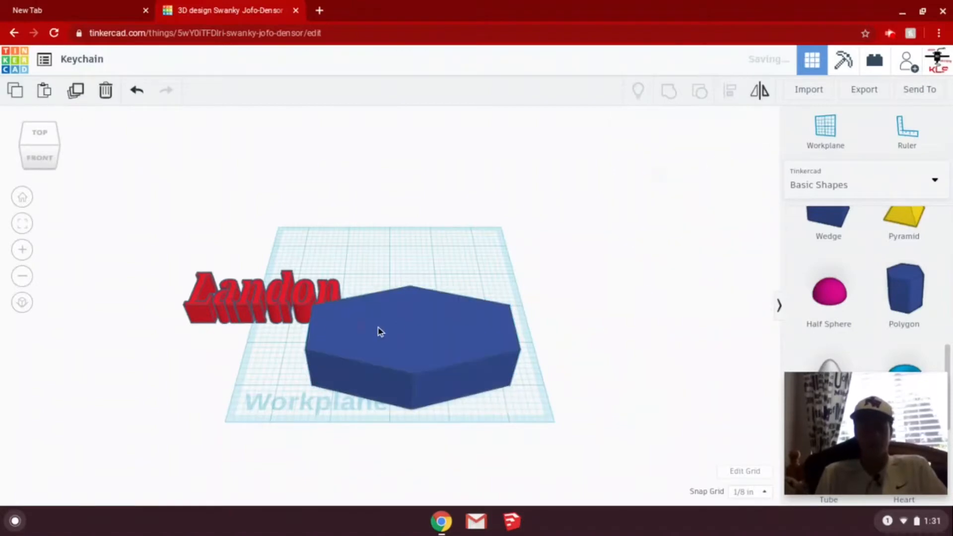
{"action": "left_click", "coordinate": [454, 377]}
{"action": "left_click", "coordinate": [76, 92]}
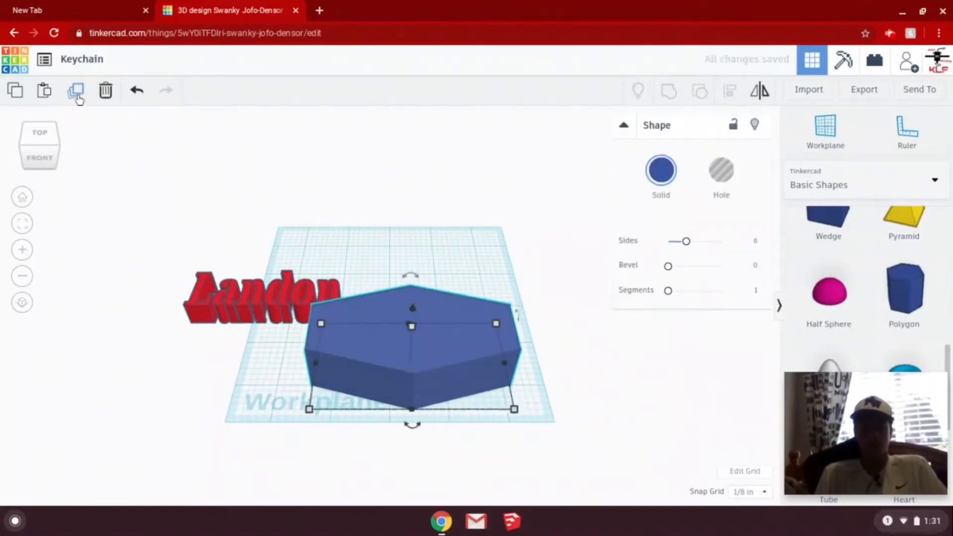
{"action": "key", "text": "Up"}
{"action": "key", "text": "Up"}
{"action": "key", "text": "Up"}
{"action": "key", "text": "Up"}
{"action": "key", "text": "Up"}
{"action": "key", "text": "Up"}
{"action": "key", "text": "Up"}
{"action": "key", "text": "Up"}
{"action": "key", "text": "Up"}
{"action": "key", "text": "Up"}
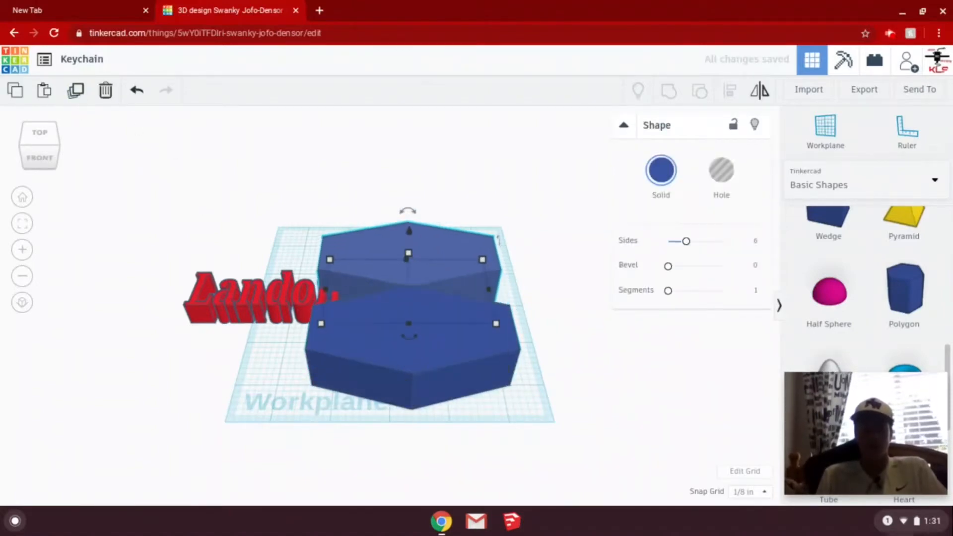
- Duplicate the red name text and move the copy back behind the original text
{"action": "left_click", "coordinate": [277, 307]}
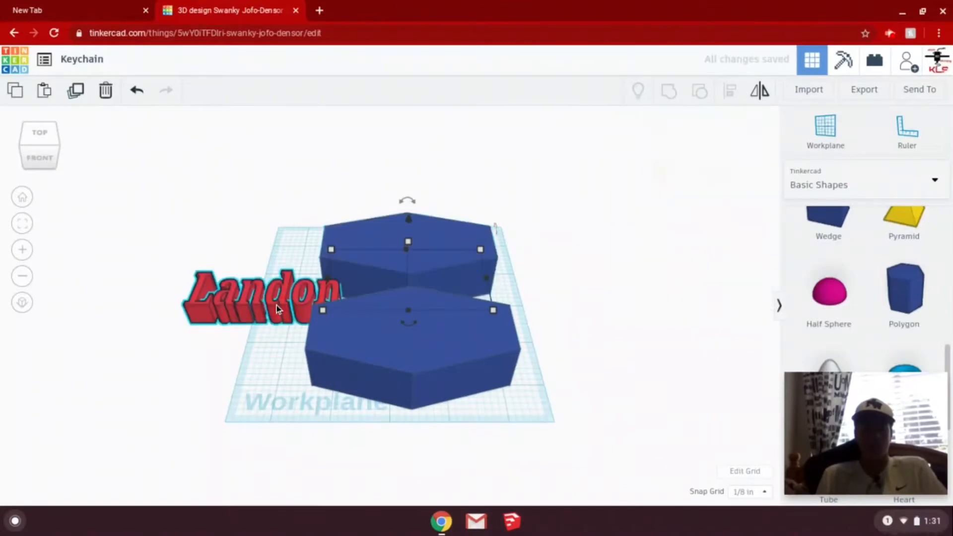
{"action": "left_click", "coordinate": [76, 94]}
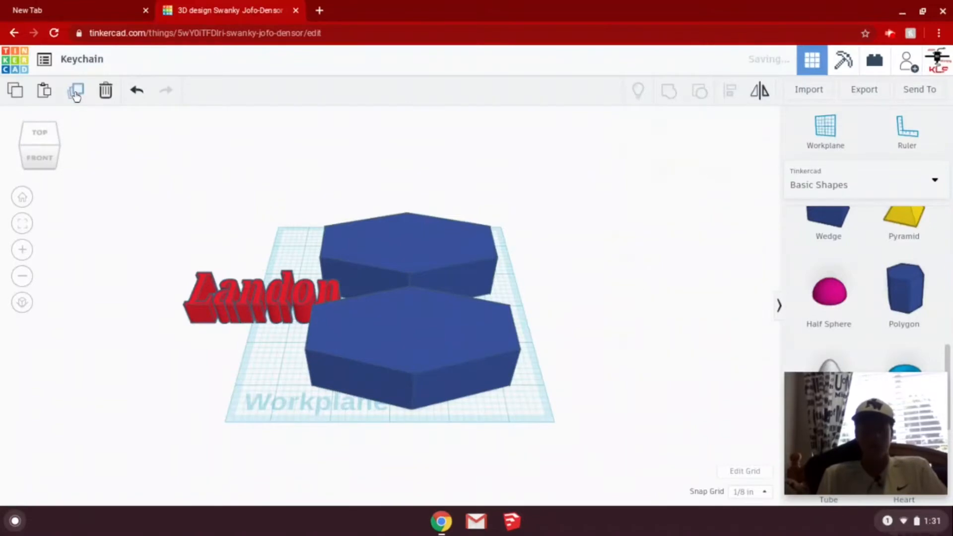
{"action": "key", "text": "Up"}
{"action": "key", "text": "Up"}
{"action": "key", "text": "Up"}
{"action": "key", "text": "Up"}
{"action": "key", "text": "Up"}
{"action": "key", "text": "Up"}
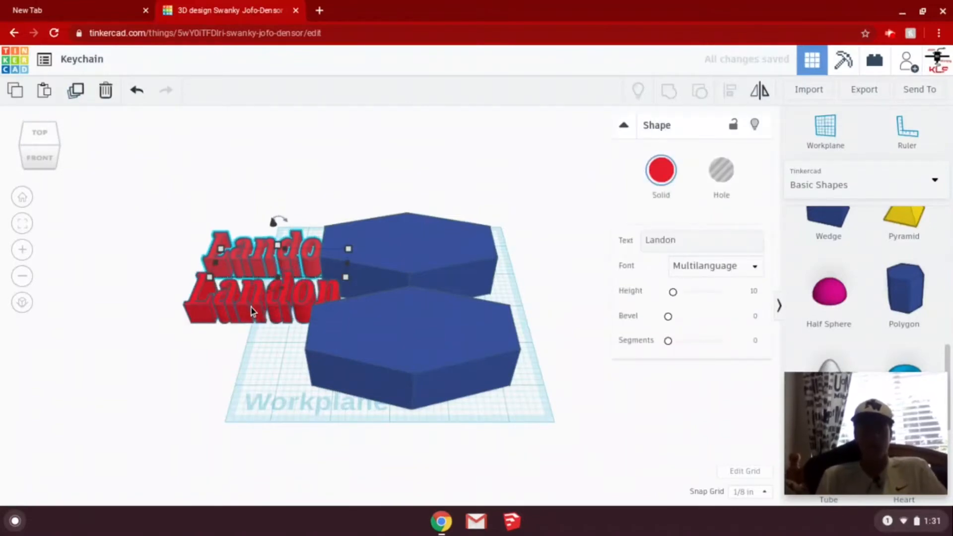
- Move the front red name text forward beside the front blue polygon and set the text's height to 0.3 in
{"action": "mouse_move", "coordinate": [236, 368]}
{"action": "left_mouse_down"}
{"action": "mouse_move", "coordinate": [228, 372]}
{"action": "mouse_move", "coordinate": [234, 357]}
{"action": "left_mouse_up"}
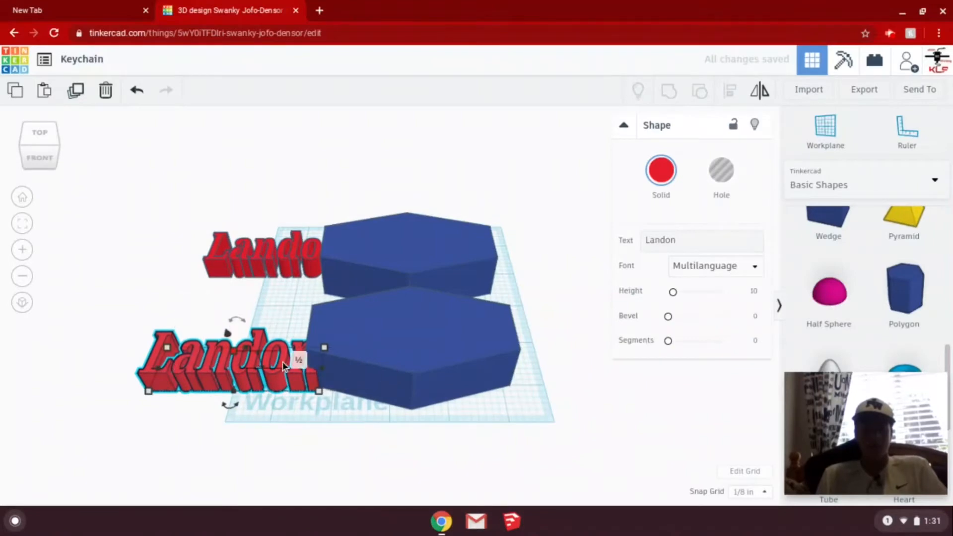
{"action": "left_click", "coordinate": [299, 360]}
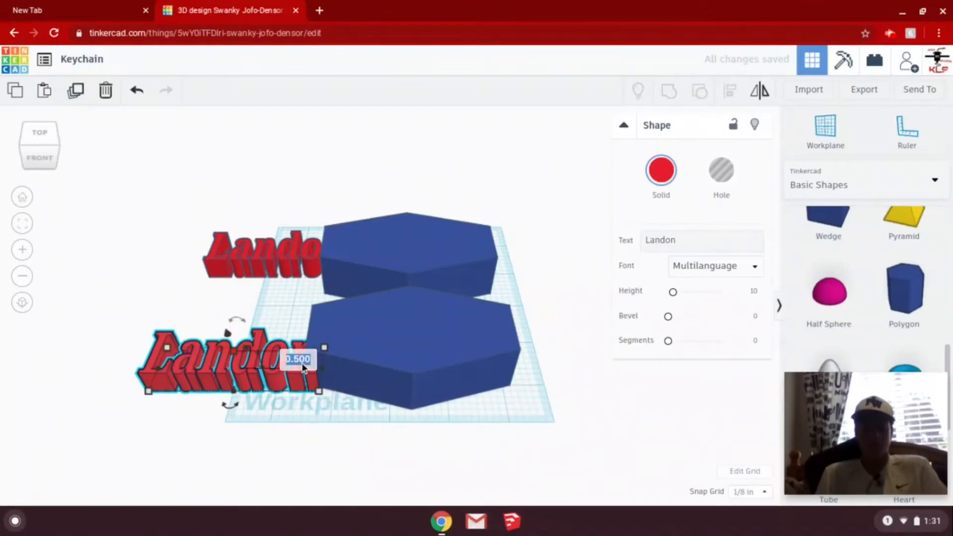
{"action": "type", "text": "0.3"}
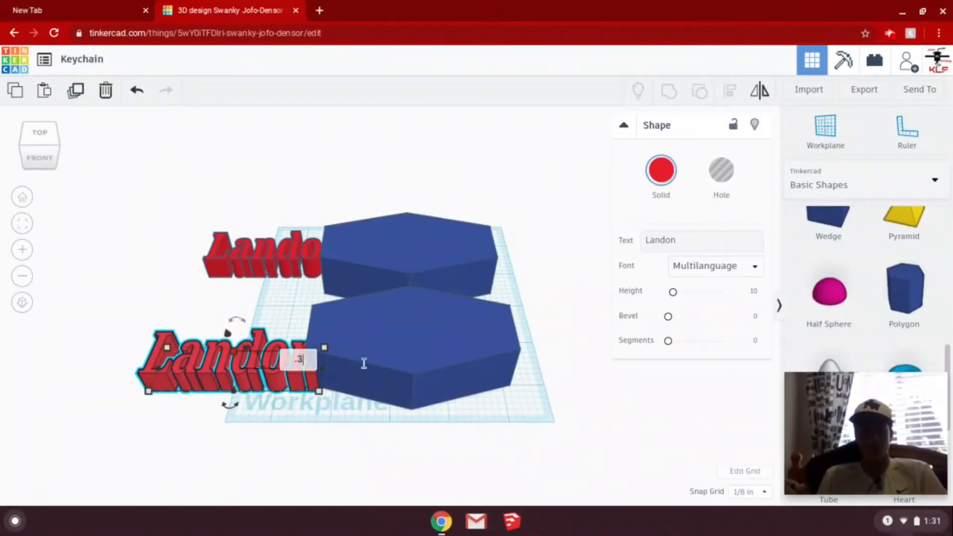
{"action": "key", "text": "Return"}
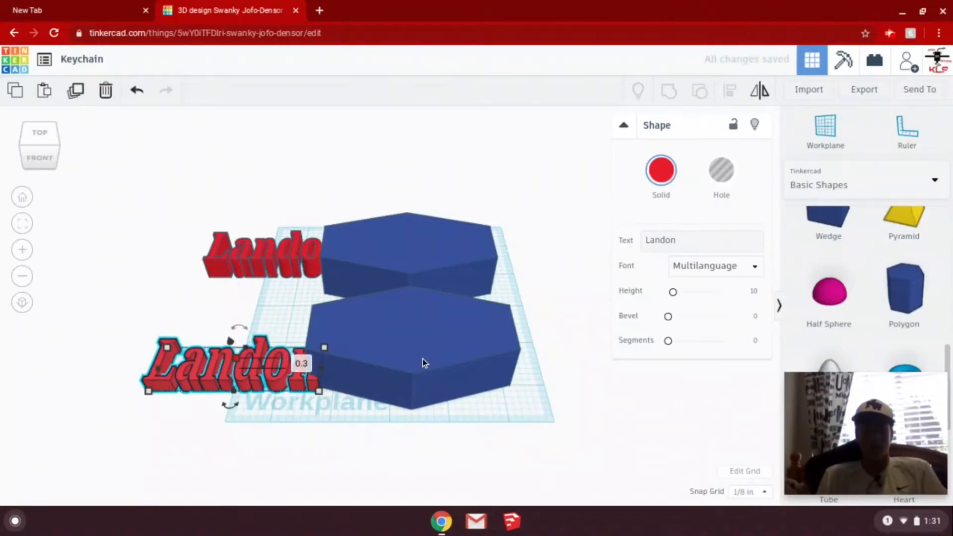
- Set the height of the front blue polygon to 0.2 in
{"action": "left_click", "coordinate": [422, 358]}
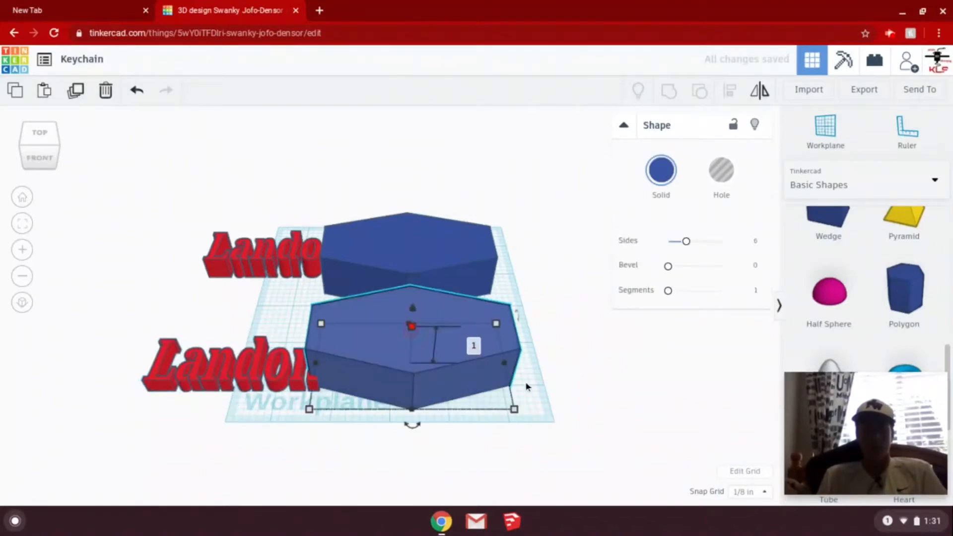
{"action": "left_click", "coordinate": [472, 347]}
{"action": "key", "text": "BackSpace"}
{"action": "type", "text": "0.2"}
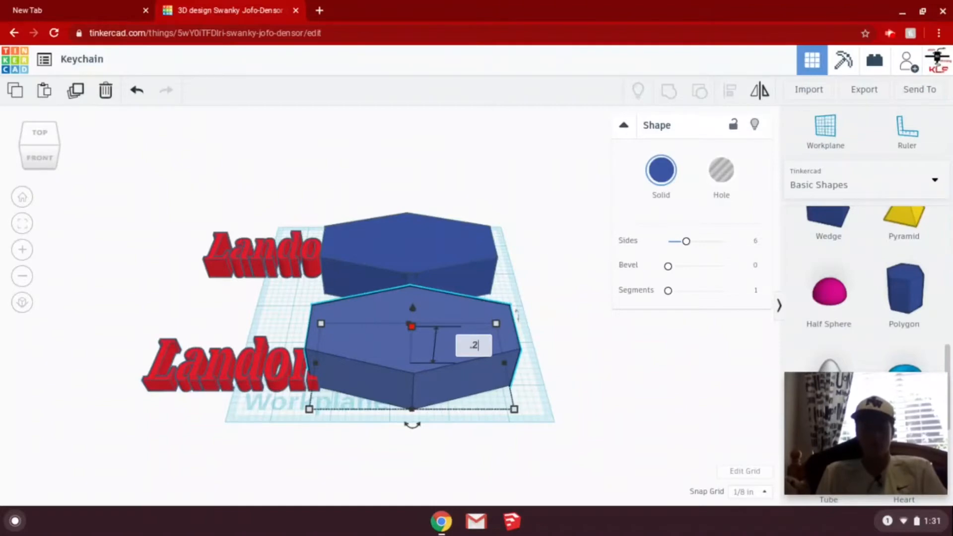
{"action": "key", "text": "Return"}
- Align the front name text and the thin blue polygon so they are centred on each other in width and depth
{"action": "left_click_drag", "start_coordinate": [373, 445], "coordinate": [273, 351]}
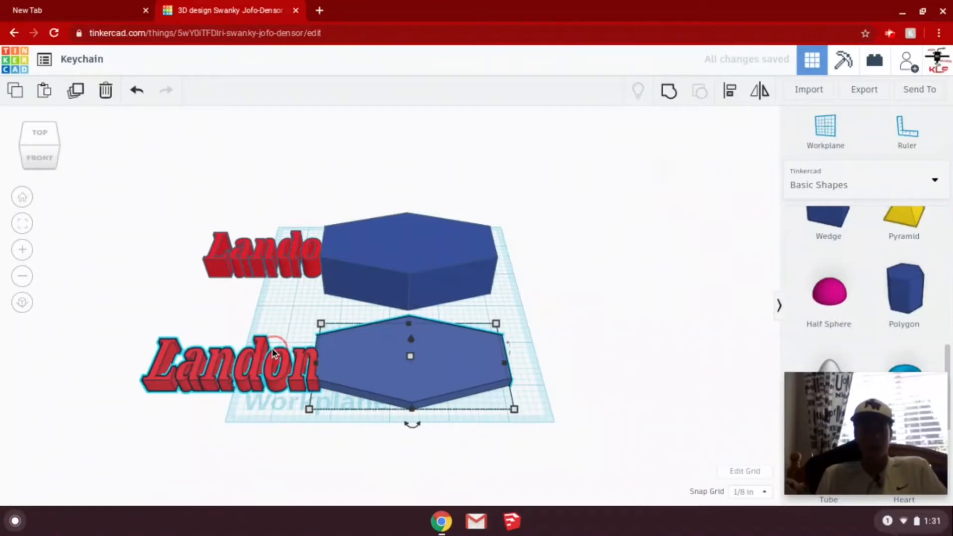
{"action": "left_click", "coordinate": [731, 94]}
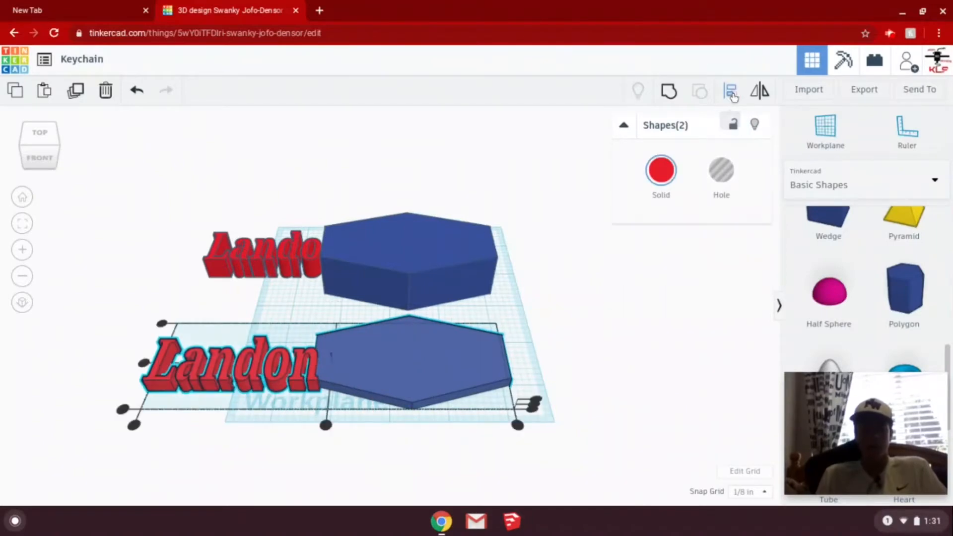
{"action": "left_click", "coordinate": [327, 426]}
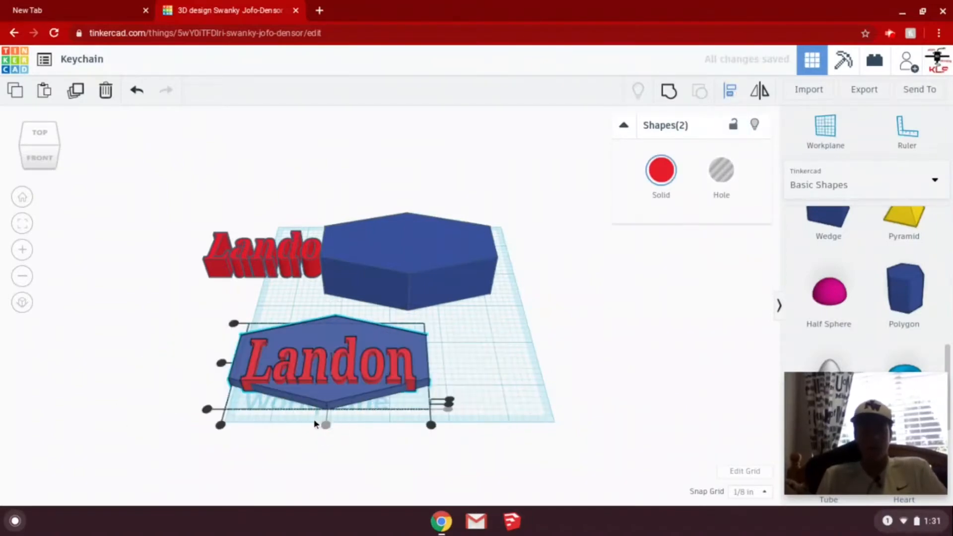
{"action": "left_click", "coordinate": [221, 365]}
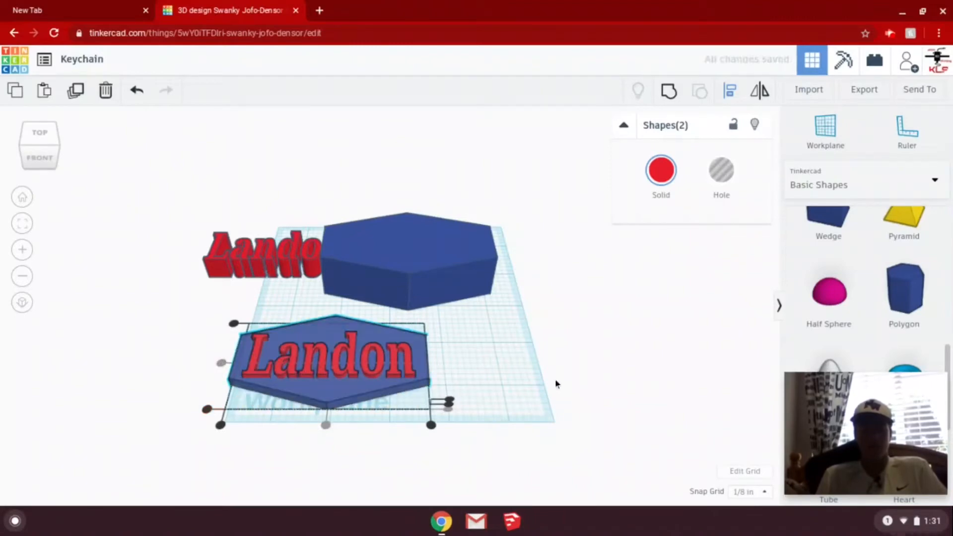
{"action": "left_click", "coordinate": [572, 380]}
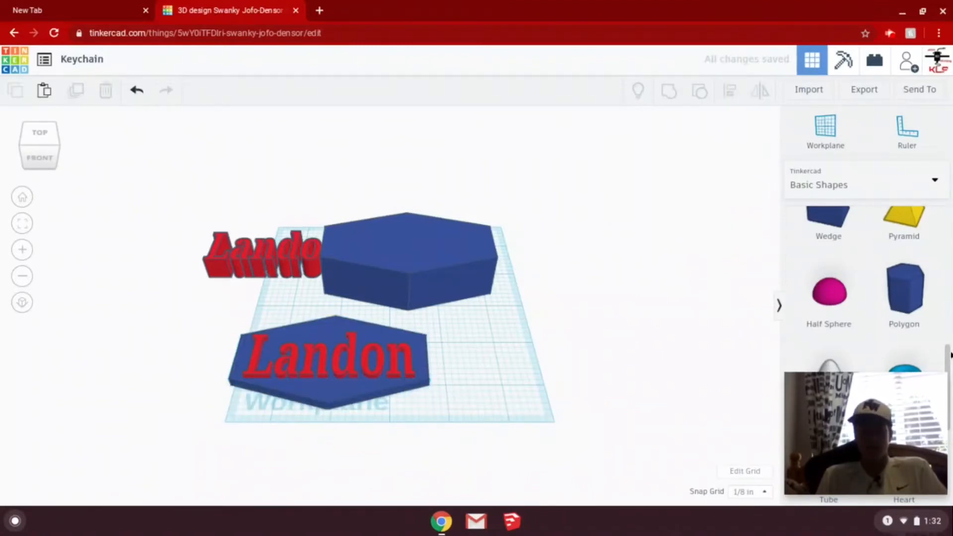
- Place a torus at the rear tip of the front polygon and resize it to 0.25 in wide and 0.25 in deep
{"action": "left_click_drag", "start_coordinate": [951, 355], "coordinate": [951, 380]}
{"action": "left_click_drag", "start_coordinate": [904, 301], "coordinate": [337, 328]}
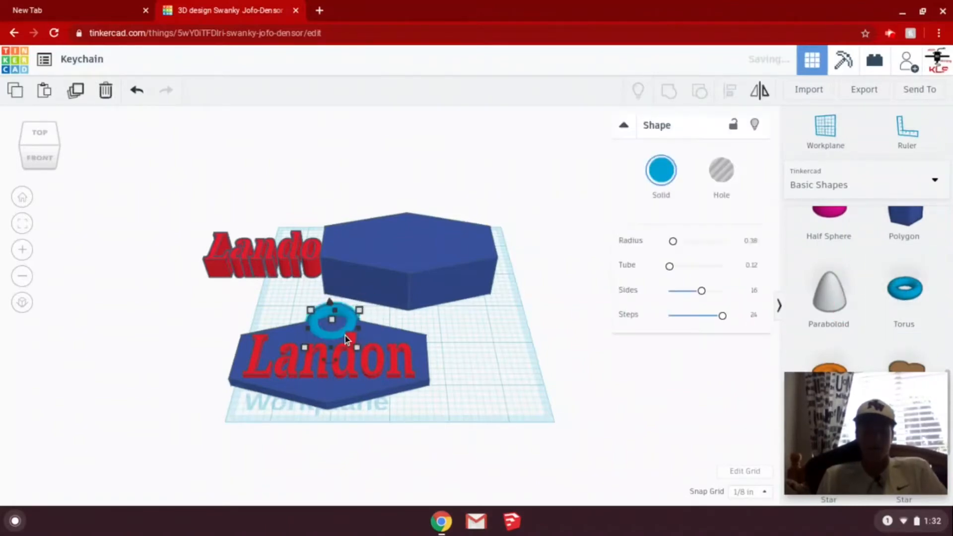
{"action": "mouse_move", "coordinate": [358, 353]}
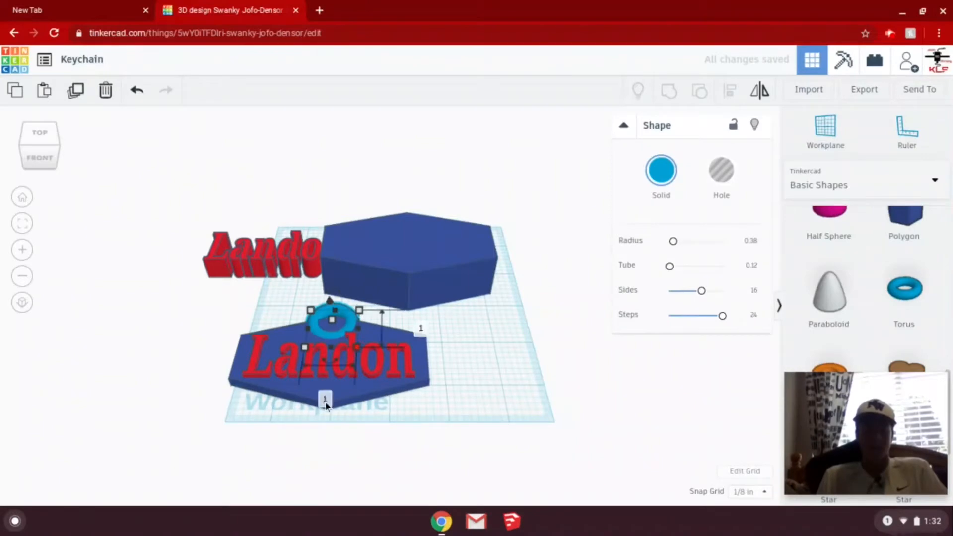
{"action": "type", "text": ".25"}
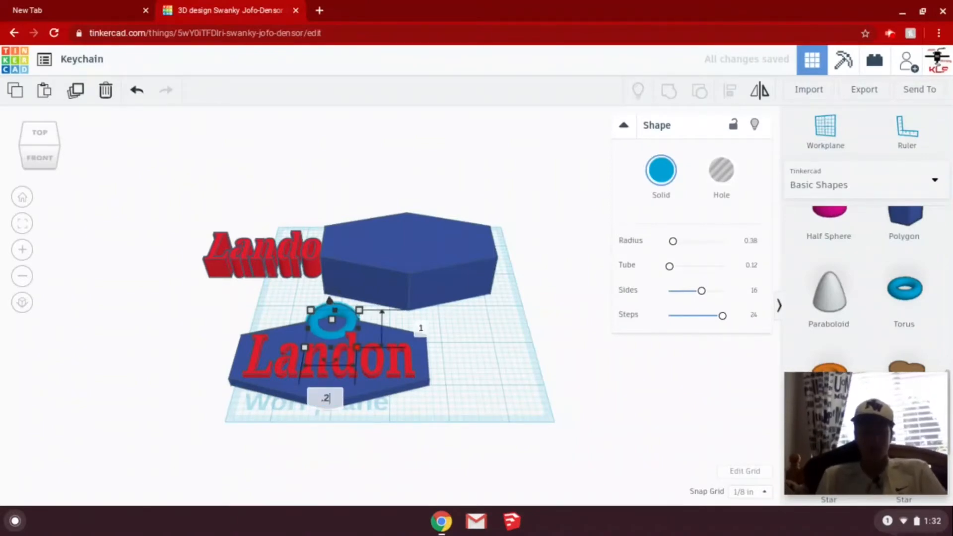
{"action": "key", "text": "Return"}
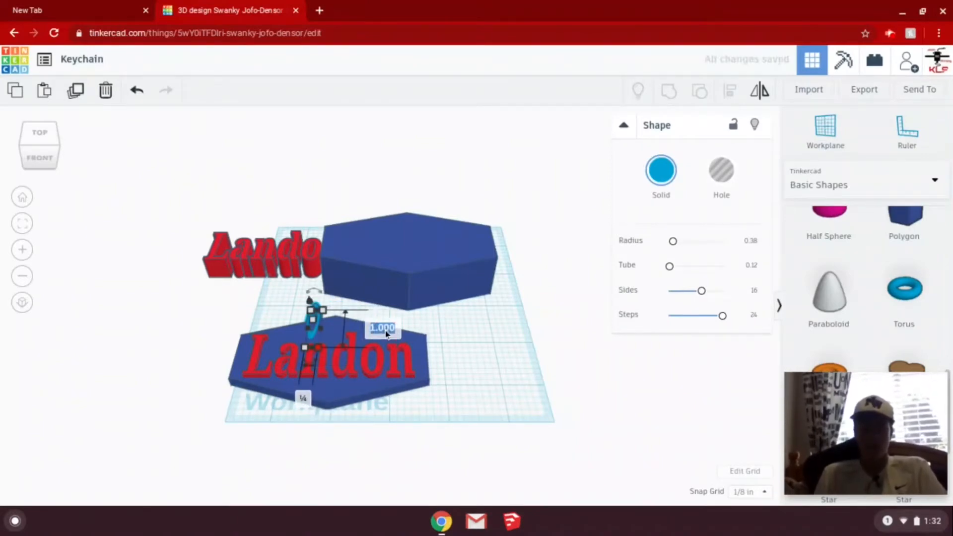
{"action": "left_click", "coordinate": [385, 331]}
{"action": "type", "text": ".25"}
{"action": "key", "text": "Return"}
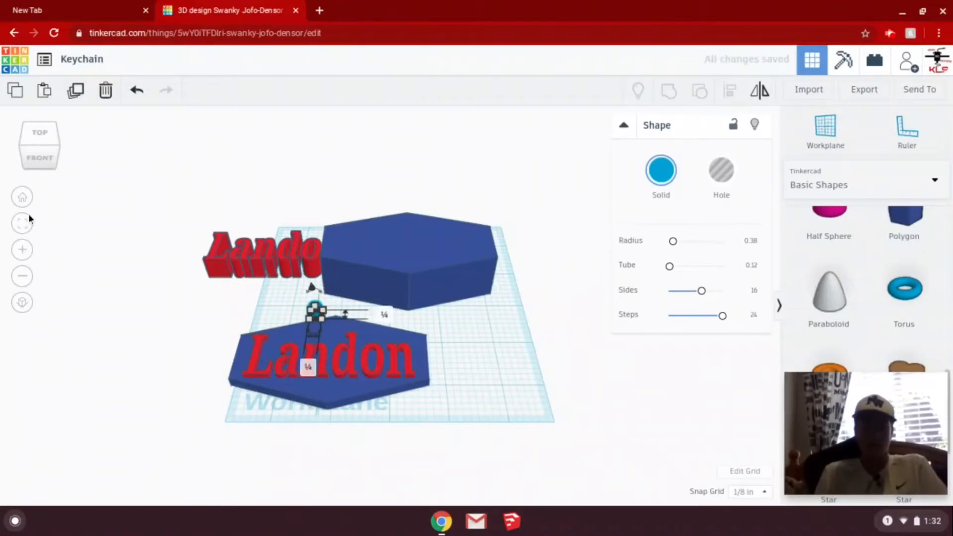
- Set the snap grid to 1/16 in and move the small torus so it overlaps the rear tip of the front polygon
{"action": "left_click", "coordinate": [25, 229]}
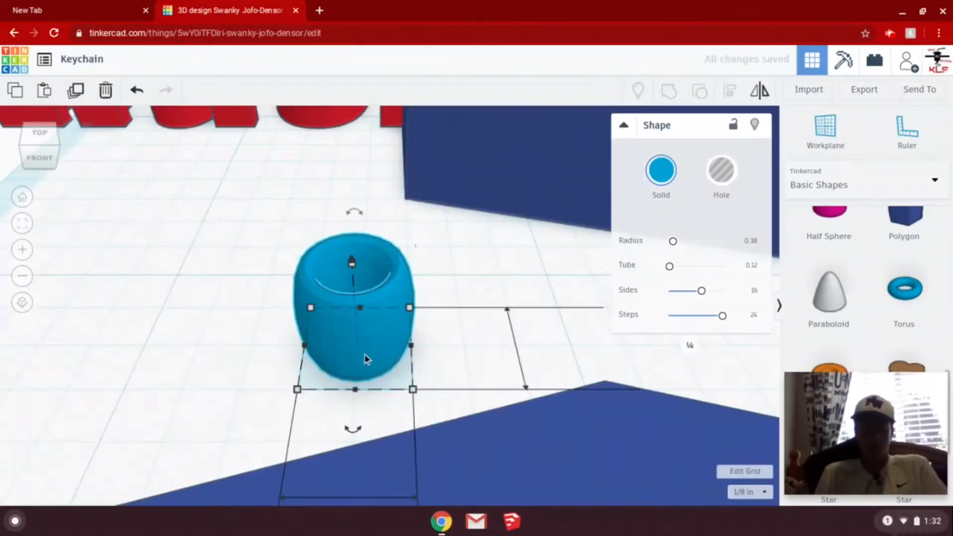
{"action": "left_click", "coordinate": [16, 278]}
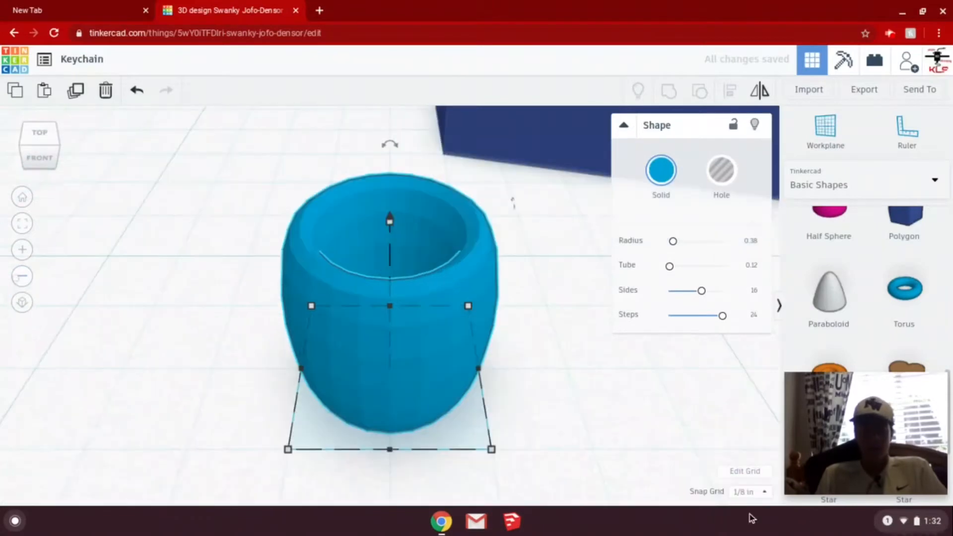
{"action": "left_click", "coordinate": [751, 492]}
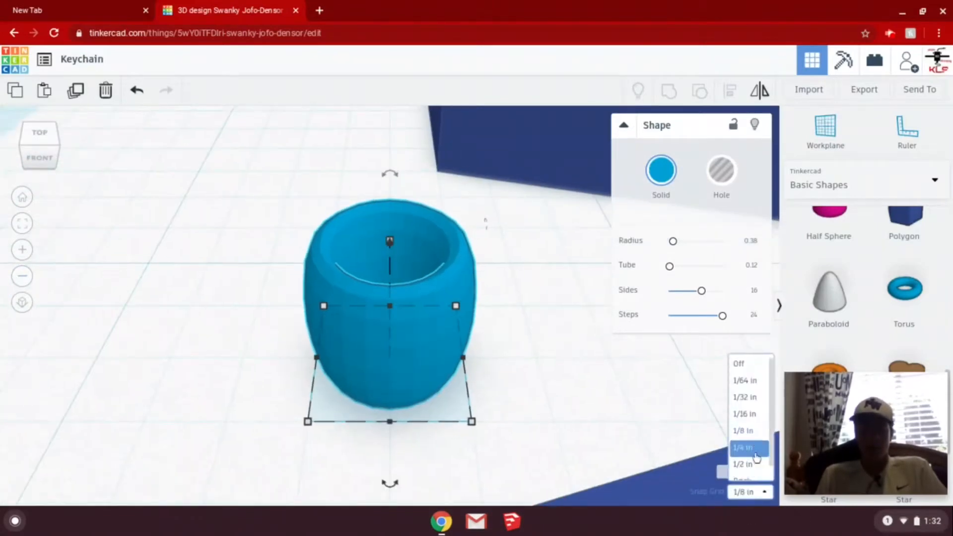
{"action": "left_click", "coordinate": [744, 415]}
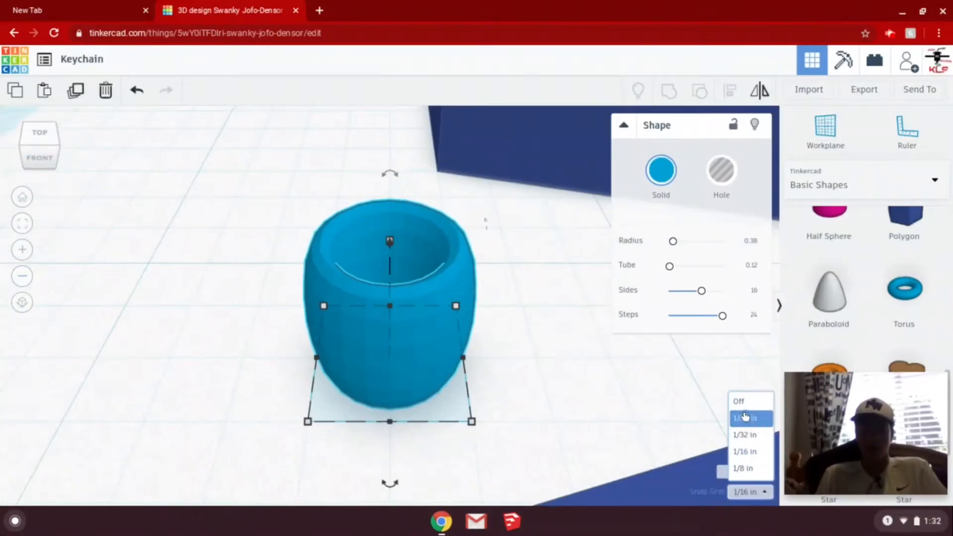
{"action": "left_click", "coordinate": [21, 277]}
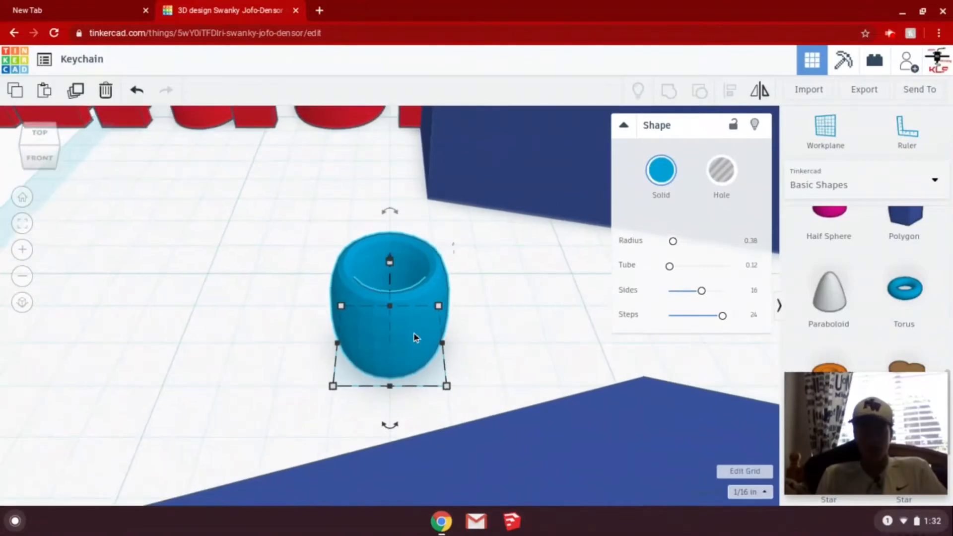
{"action": "left_click_drag", "start_coordinate": [427, 333], "coordinate": [670, 414]}
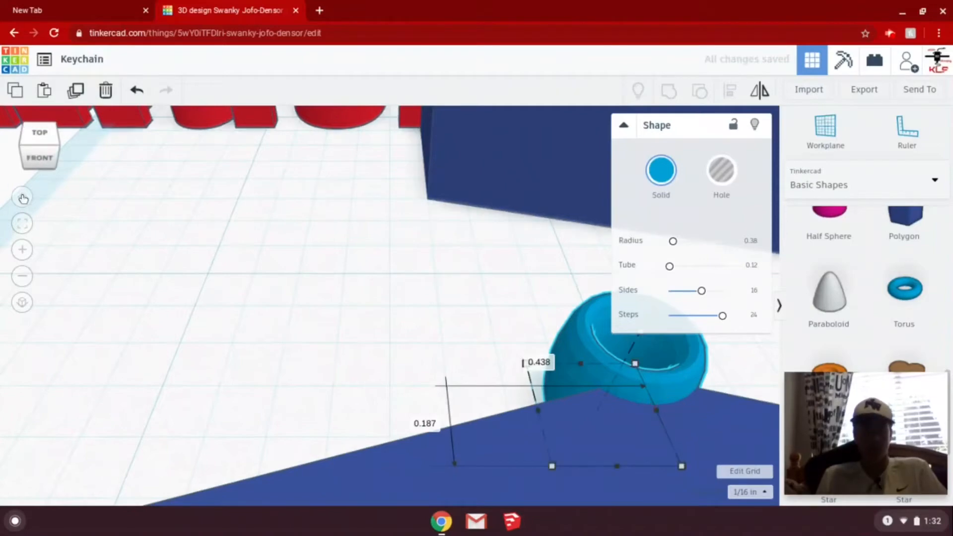
{"action": "left_click", "coordinate": [22, 197]}
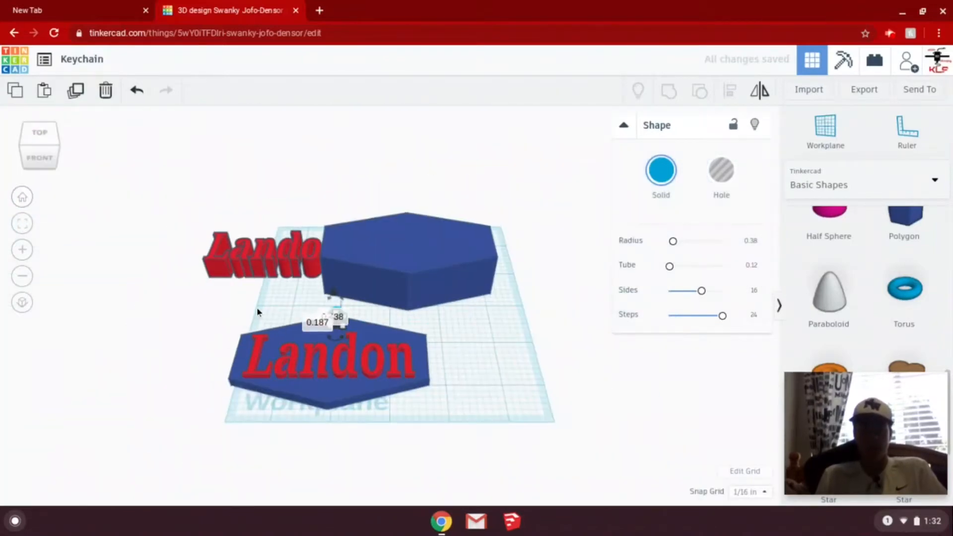
- Group the front name text, polygon and torus into one keychain and move it aside, mostly off the workplane
{"action": "left_click", "coordinate": [258, 309]}
{"action": "left_click_drag", "start_coordinate": [260, 313], "coordinate": [386, 445]}
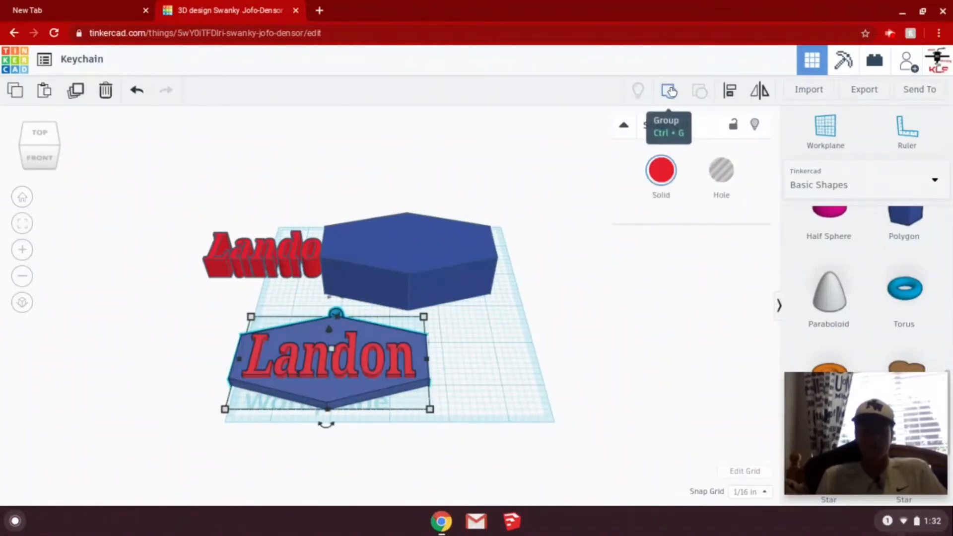
{"action": "left_click", "coordinate": [669, 91]}
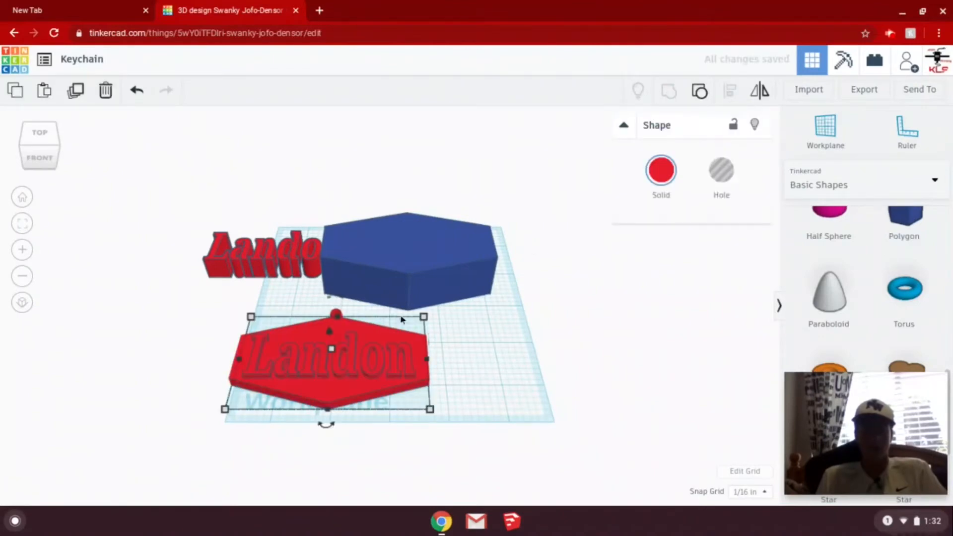
{"action": "left_click_drag", "start_coordinate": [375, 368], "coordinate": [222, 389]}
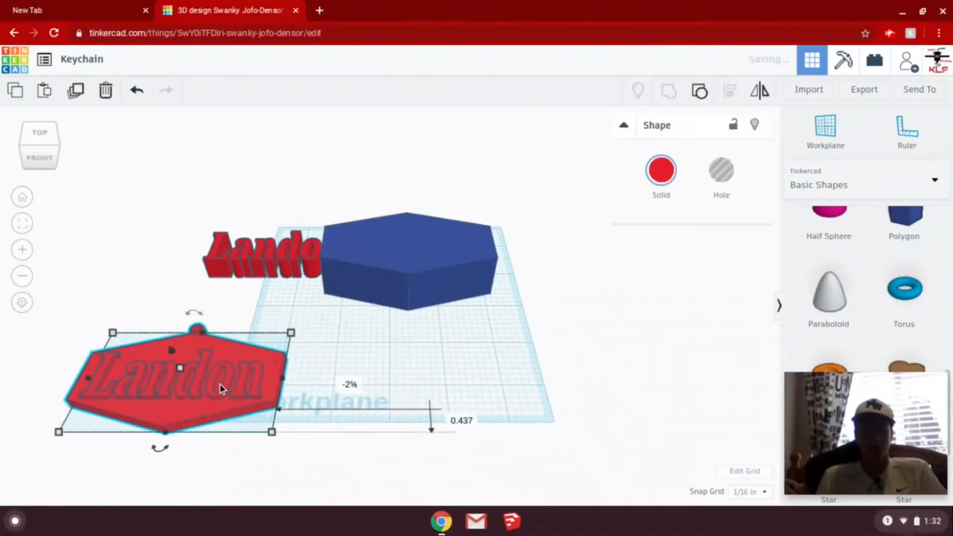
{"action": "left_click", "coordinate": [426, 321]}
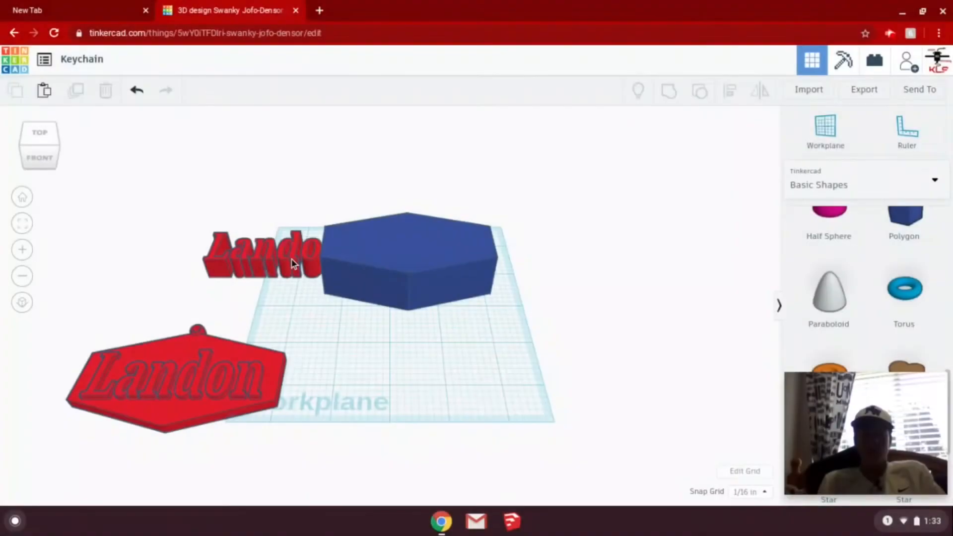
- Duplicate the remaining thick blue polygon and move the copy about 2.19 in forward and 0.69 in sideways
{"action": "left_click", "coordinate": [412, 270]}
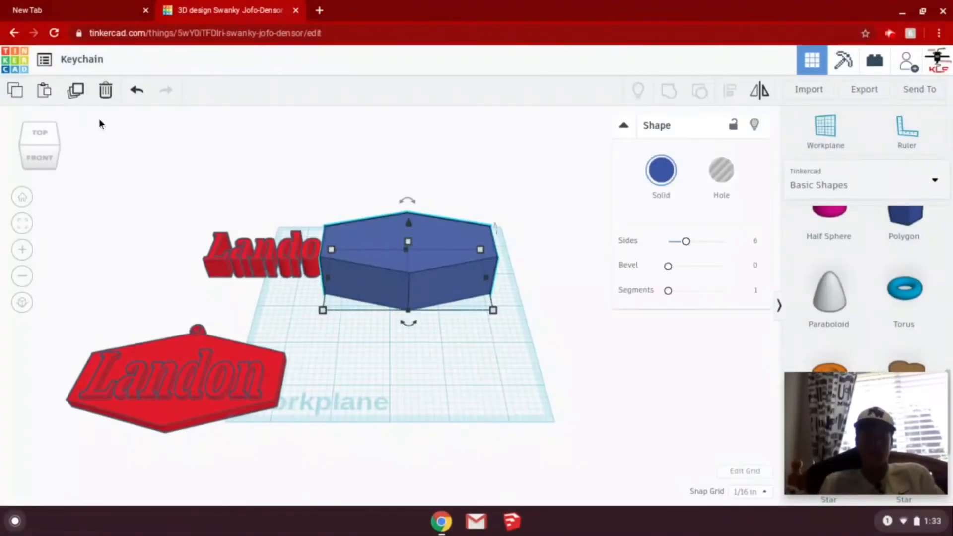
{"action": "left_click", "coordinate": [77, 92]}
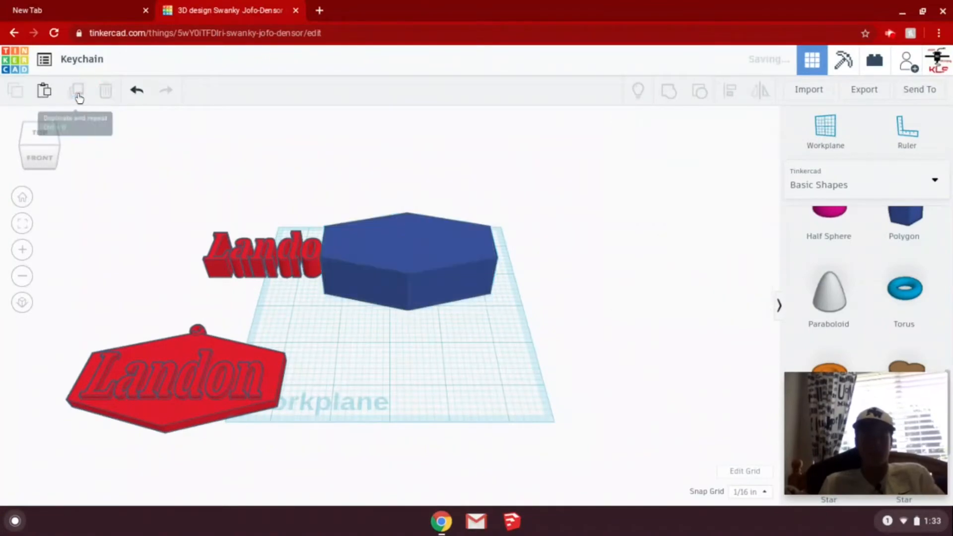
{"action": "left_click_drag", "start_coordinate": [438, 294], "coordinate": [488, 383]}
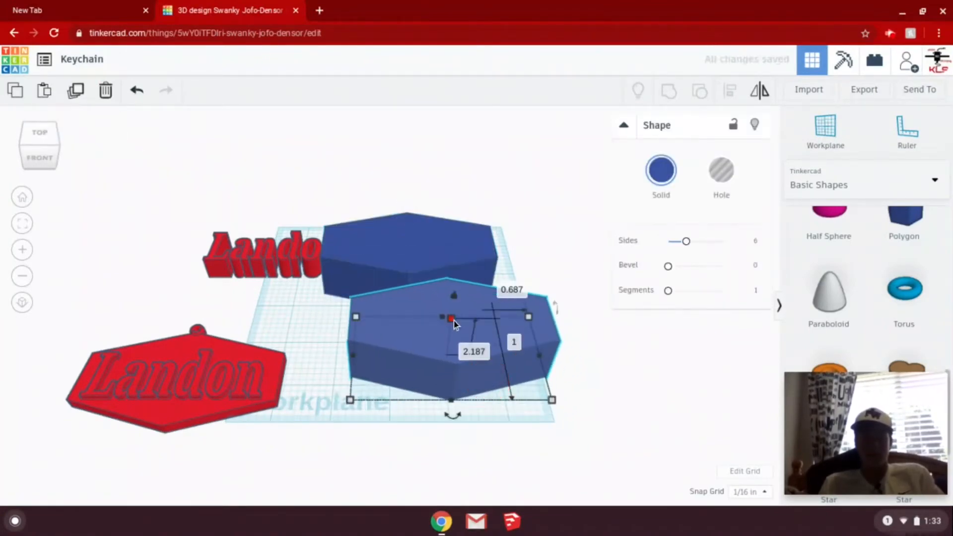
- Set the height of the copied blue polygon at the front of the workplane to 0.15 in
{"action": "left_click", "coordinate": [512, 338]}
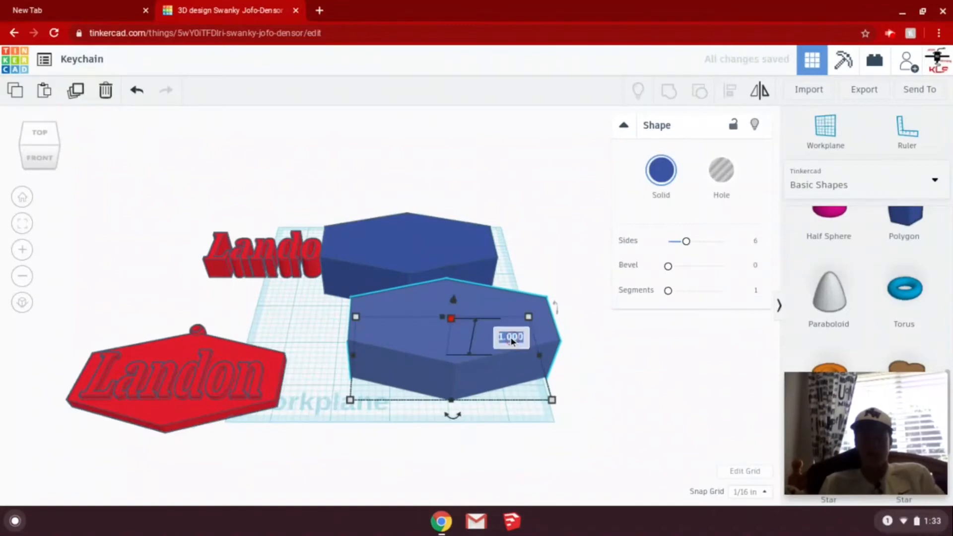
{"action": "key", "text": "BackSpace"}
{"action": "type", "text": ".1"}
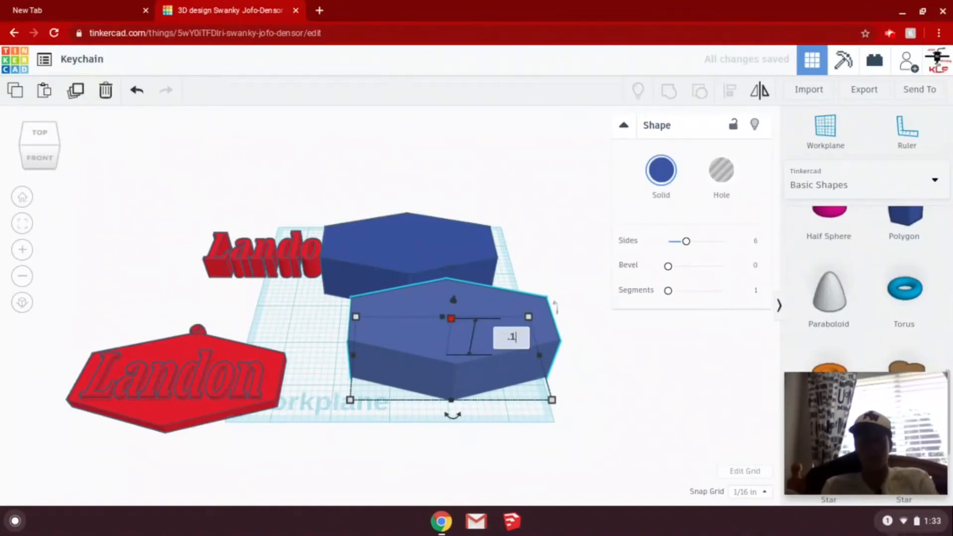
{"action": "type", "text": "5"}
{"action": "key", "text": "Return"}
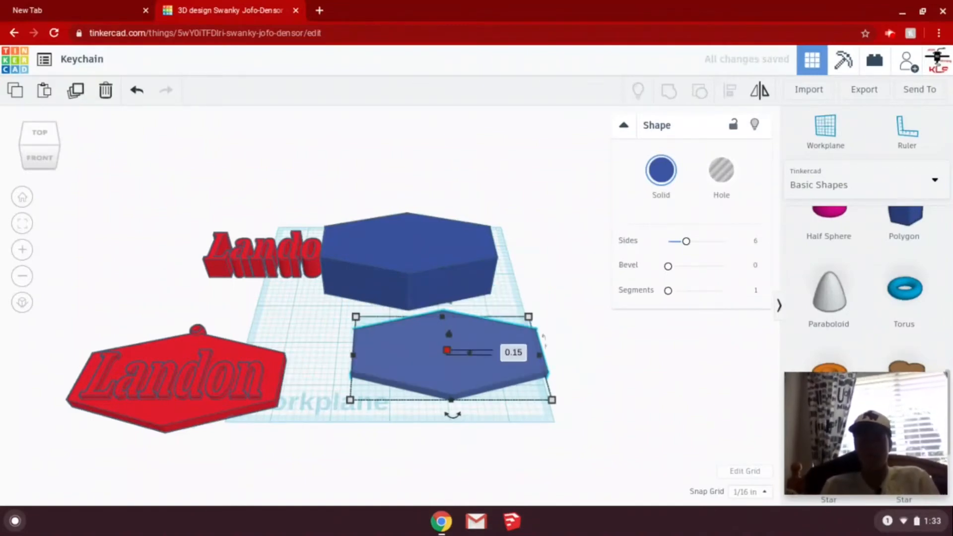
- Set the heights of the thick rear blue polygon and the loose red name text to 0.3 in each
{"action": "left_click", "coordinate": [409, 246]}
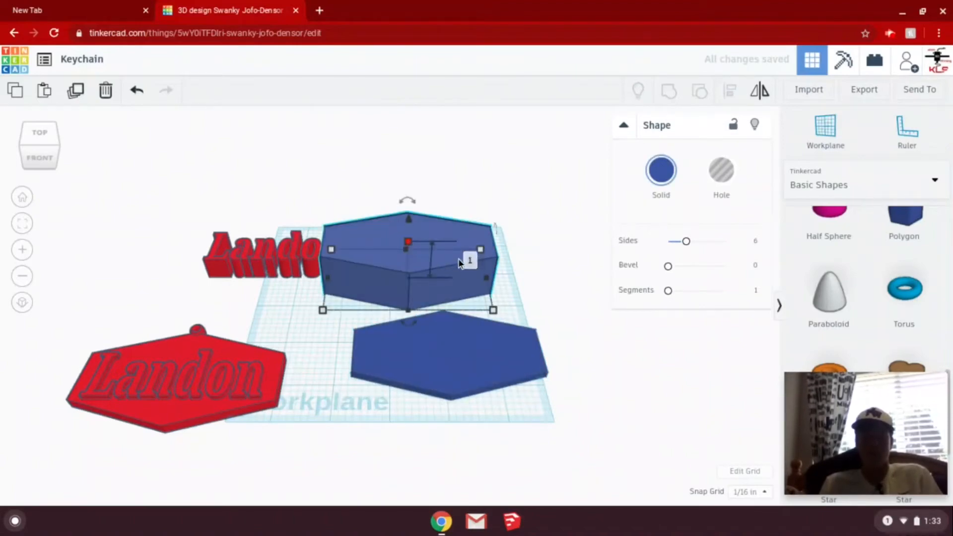
{"action": "type", "text": ".3"}
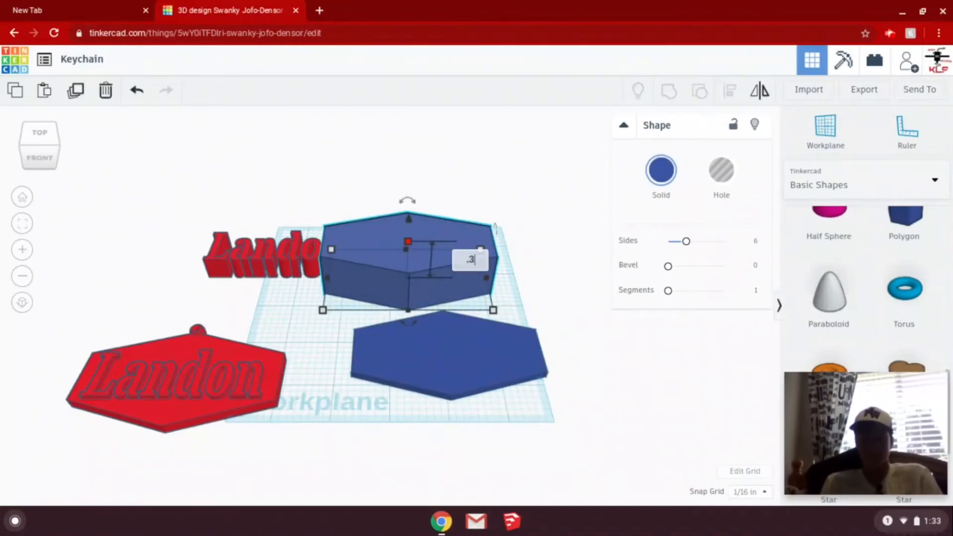
{"action": "key", "text": "Return"}
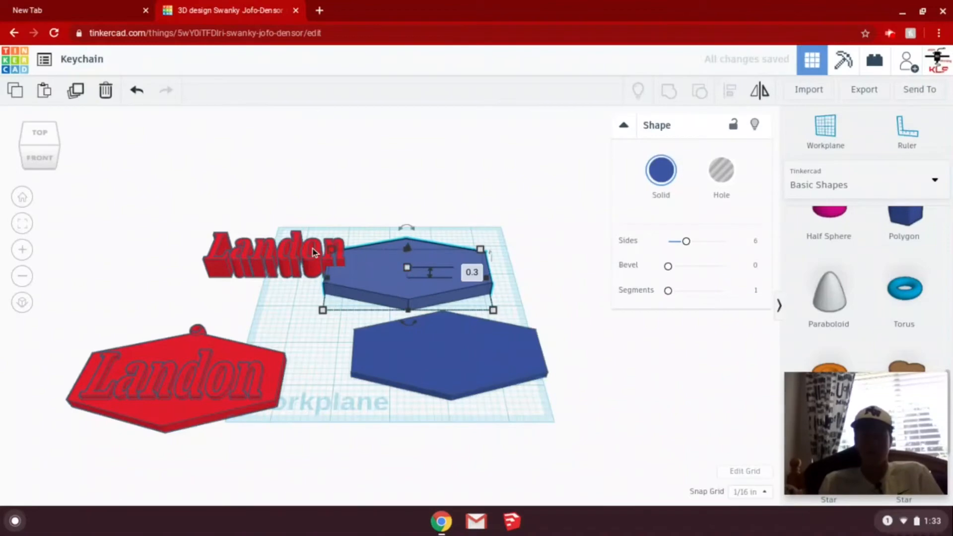
{"action": "left_click", "coordinate": [279, 250]}
{"action": "left_click", "coordinate": [279, 252]}
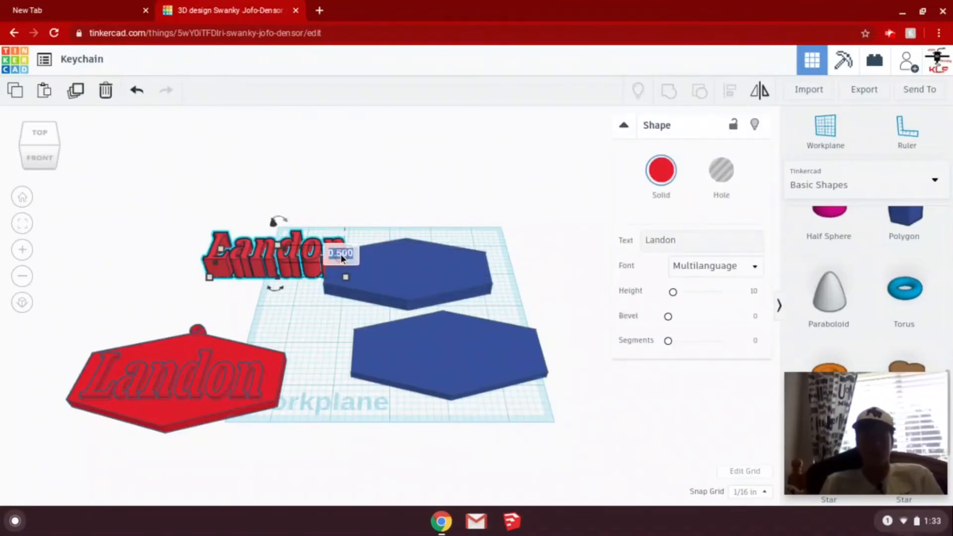
{"action": "left_click", "coordinate": [341, 254]}
{"action": "type", "text": ".3"}
{"action": "key", "text": "Return"}
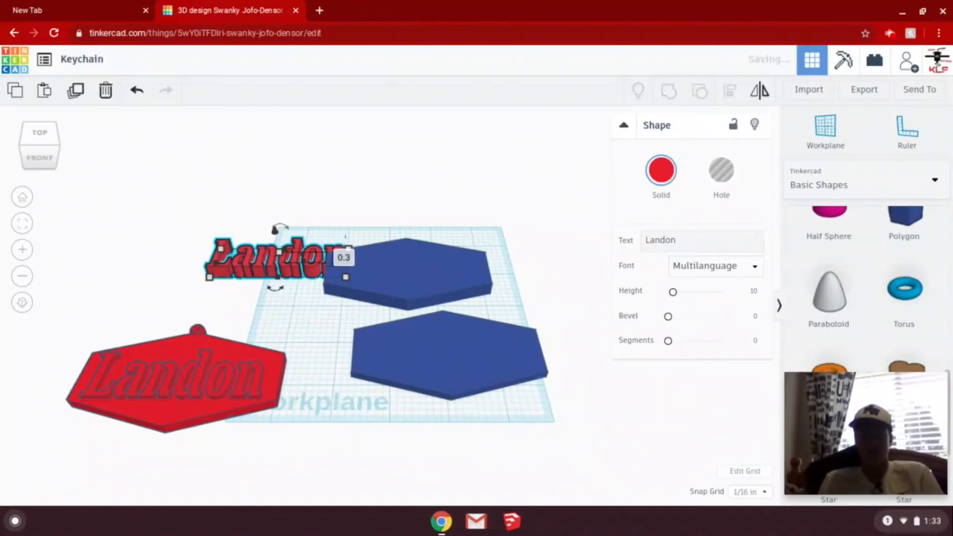
- Align the loose name text and both blue polygons on their centers in both horizontal directions
{"action": "left_click_drag", "start_coordinate": [278, 185], "coordinate": [427, 329]}
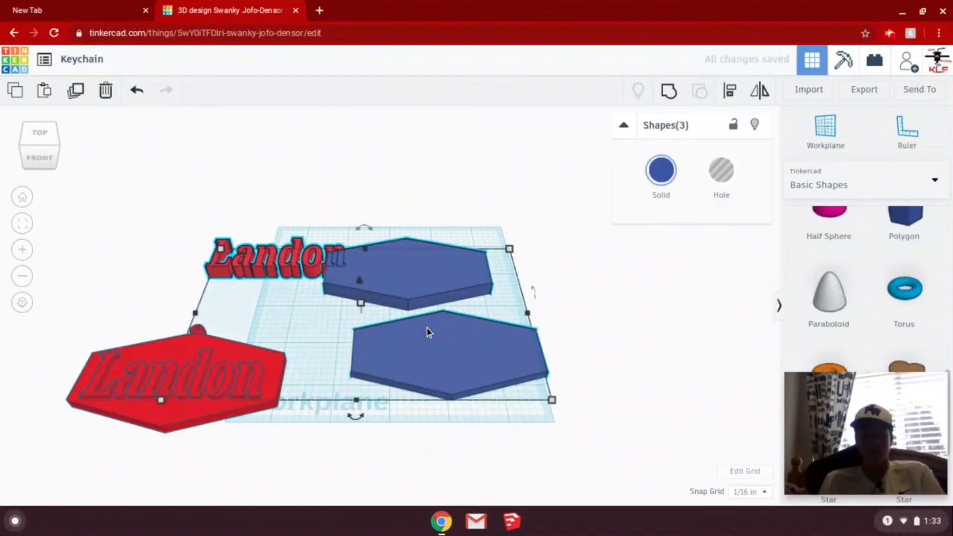
{"action": "left_click", "coordinate": [728, 95]}
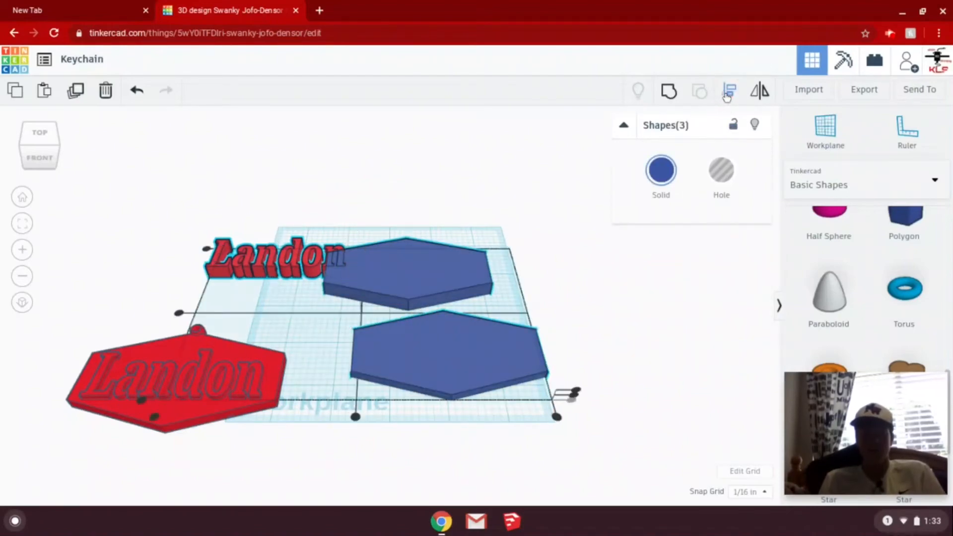
{"action": "left_click", "coordinate": [179, 314]}
{"action": "left_click", "coordinate": [359, 365]}
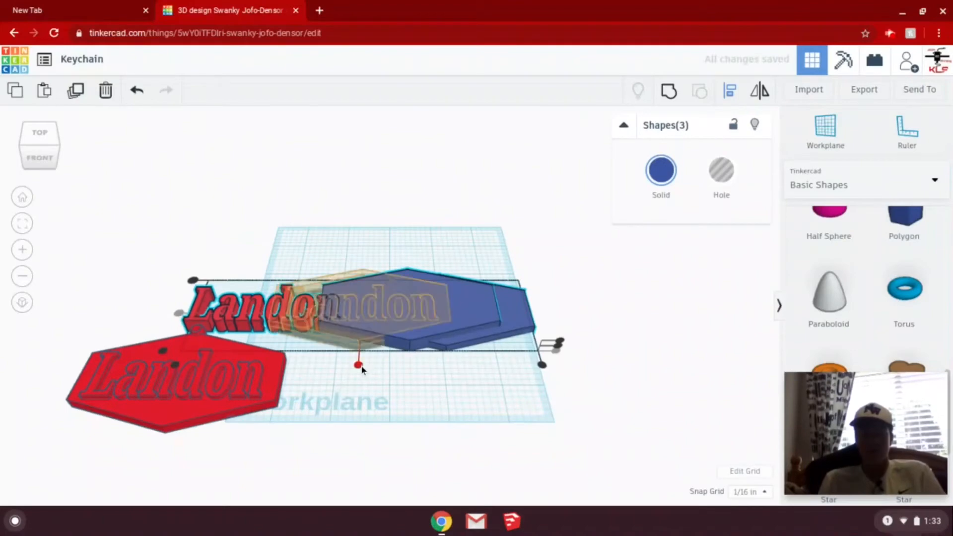
{"action": "left_click", "coordinate": [455, 400]}
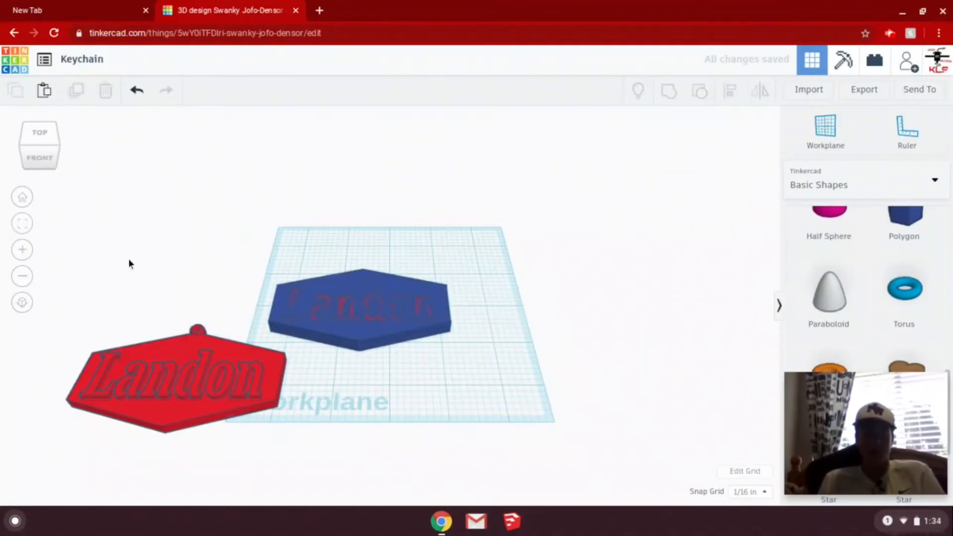
- Turn the name text inside the blue polygons into a hole and raise it 1/8 in
{"action": "left_click", "coordinate": [360, 308]}
{"action": "key", "text": "f"}
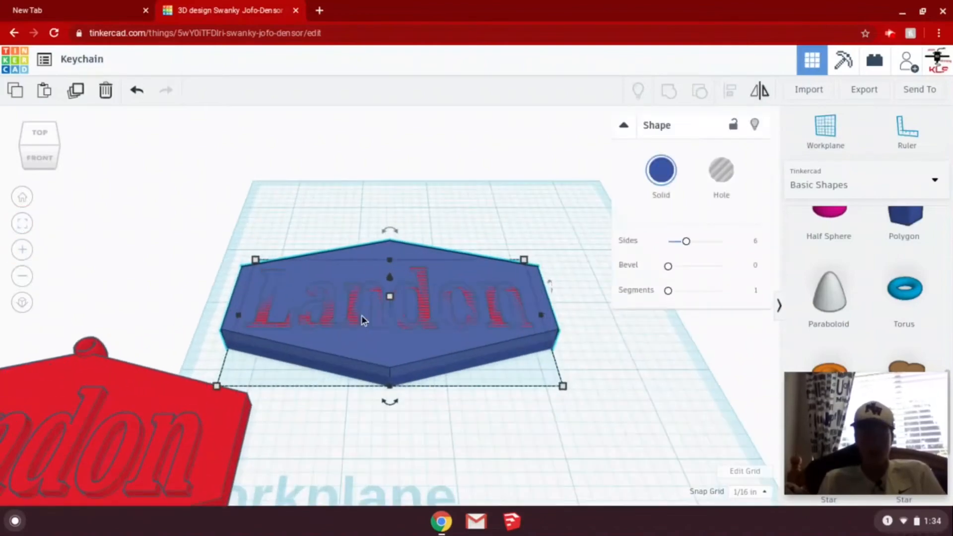
{"action": "left_click", "coordinate": [353, 315]}
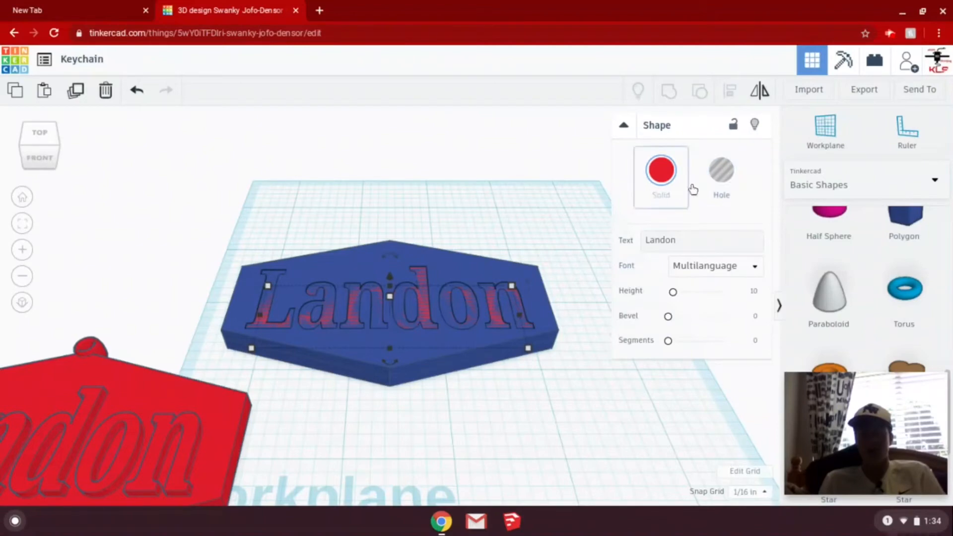
{"action": "left_click", "coordinate": [719, 187]}
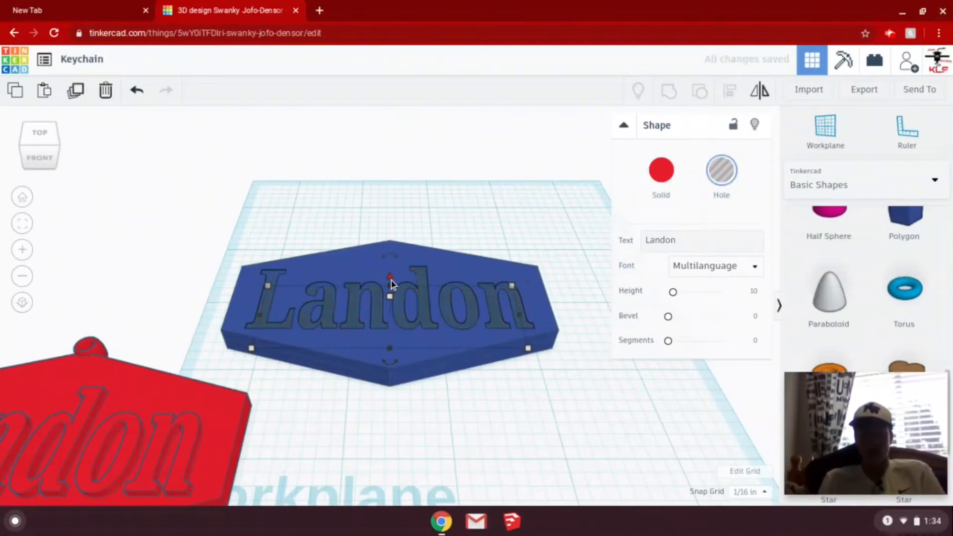
{"action": "left_click_drag", "start_coordinate": [391, 281], "coordinate": [392, 276]}
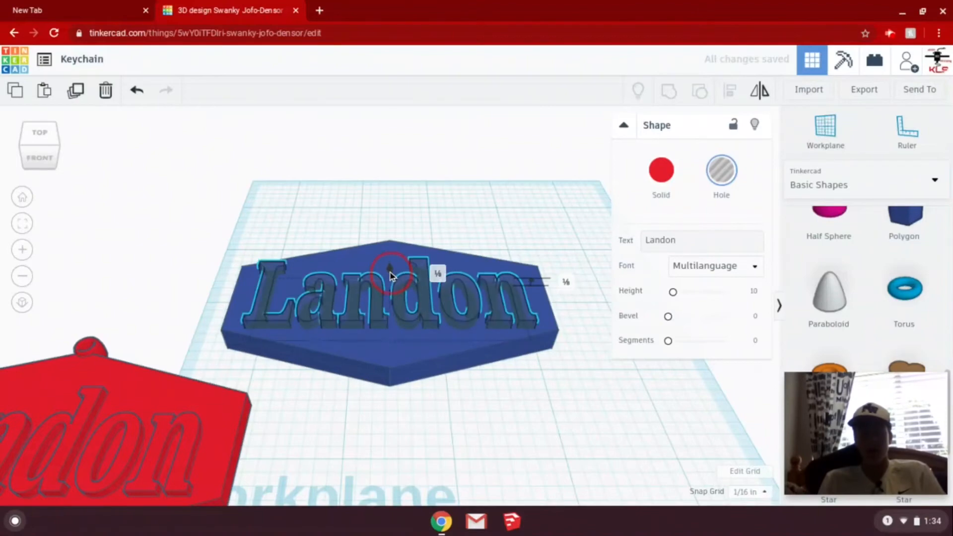
- Group the hole text with both blue polygons to cut the recessed name into the base
{"action": "left_click_drag", "start_coordinate": [534, 422], "coordinate": [432, 226]}
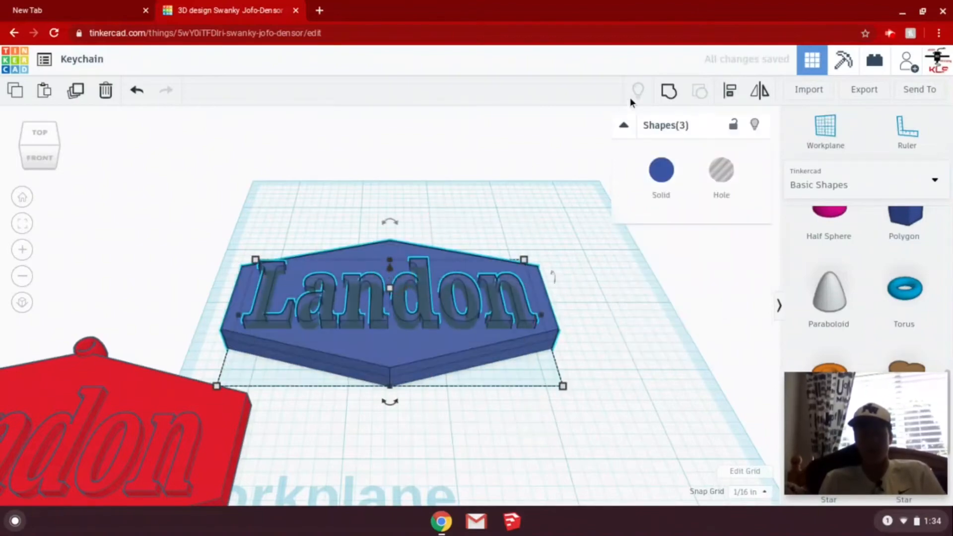
{"action": "left_click", "coordinate": [669, 92]}
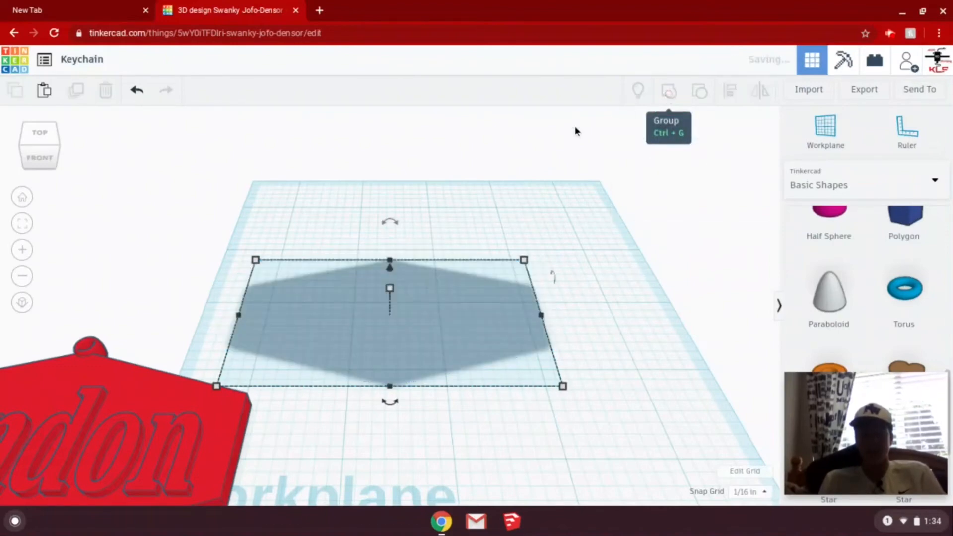
{"action": "left_click", "coordinate": [511, 148]}
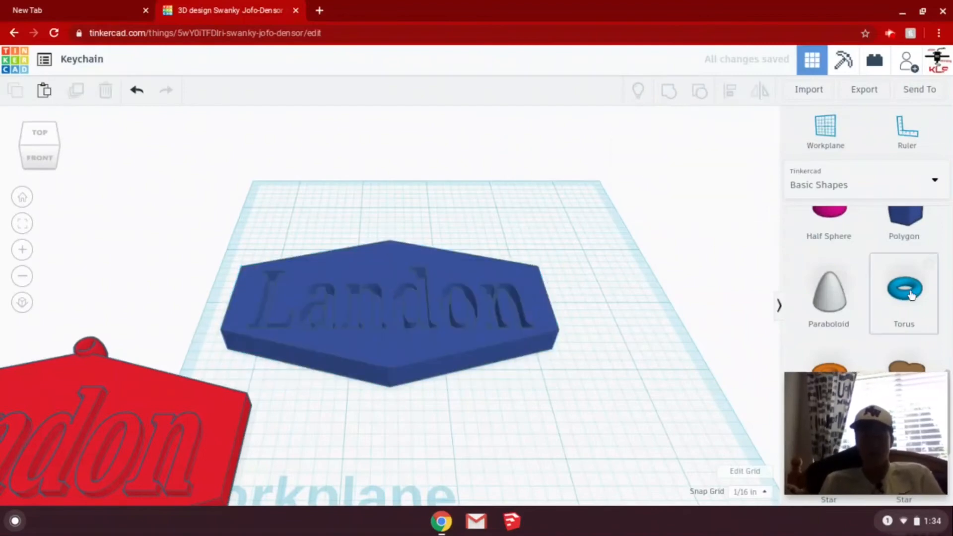
- Place a torus behind the blue base and set its length and width to 0.25 in
{"action": "left_click_drag", "start_coordinate": [904, 288], "coordinate": [406, 214]}
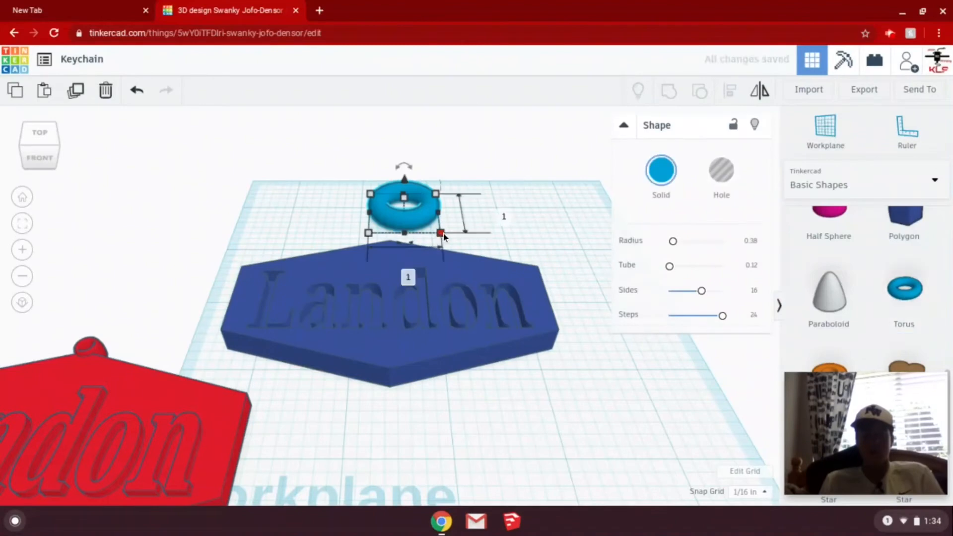
{"action": "left_click", "coordinate": [442, 234]}
{"action": "left_click", "coordinate": [405, 273]}
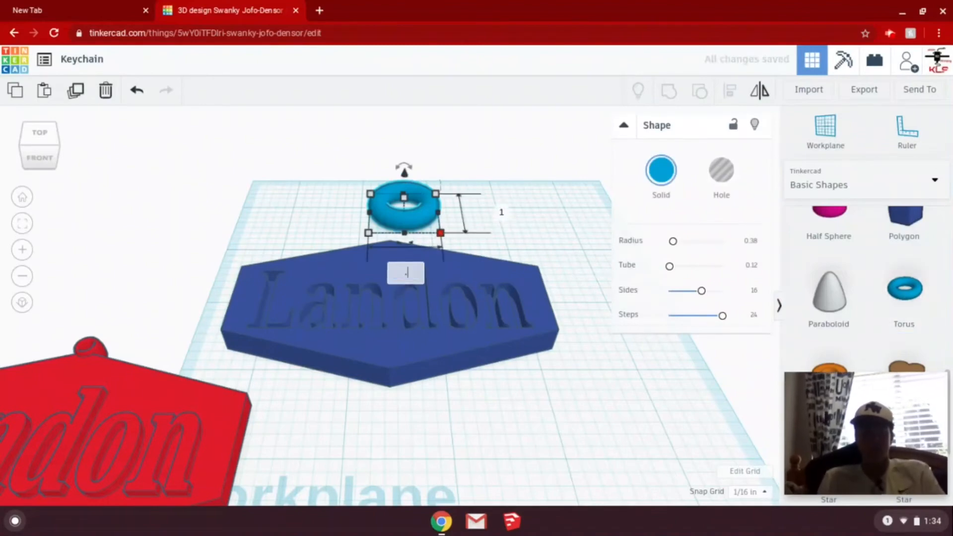
{"action": "type", "text": ".25"}
{"action": "key", "text": "Return"}
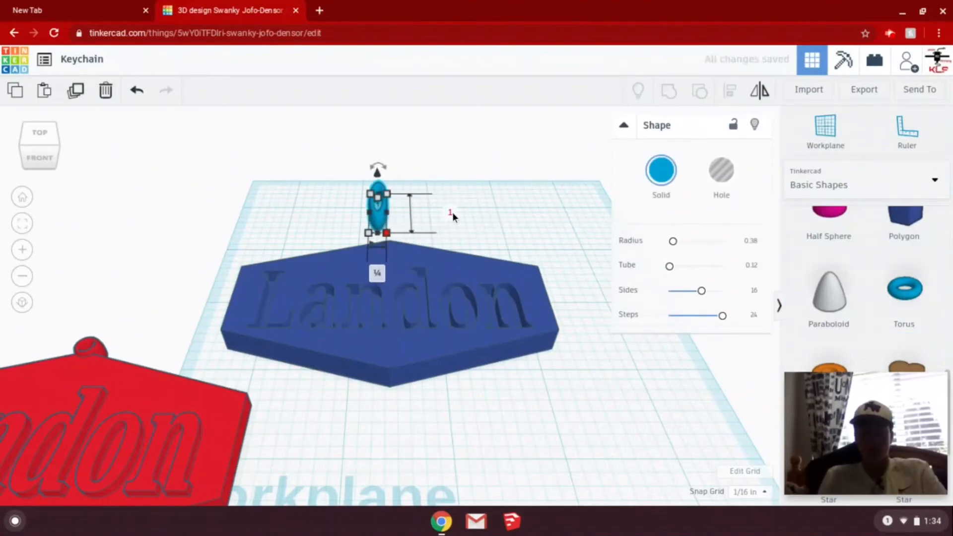
{"action": "left_click", "coordinate": [451, 212]}
{"action": "type", "text": ".25"}
{"action": "key", "text": "Return"}
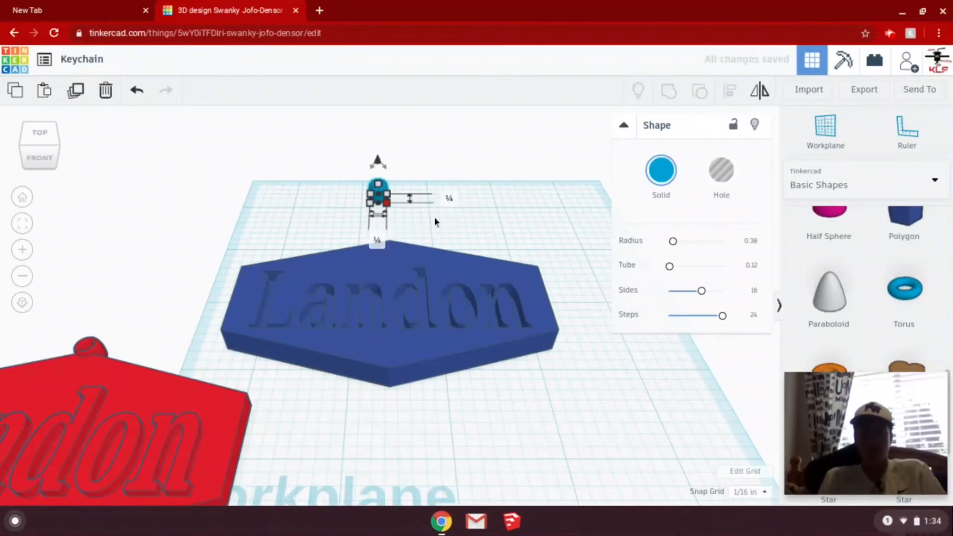
- Move the small torus about 1.25 in forward and 0.19 in sideways onto the blue base's rear tip, and nudge it 1/16 in further forward
{"action": "left_click", "coordinate": [430, 228]}
{"action": "left_click_drag", "start_coordinate": [380, 198], "coordinate": [391, 246]}
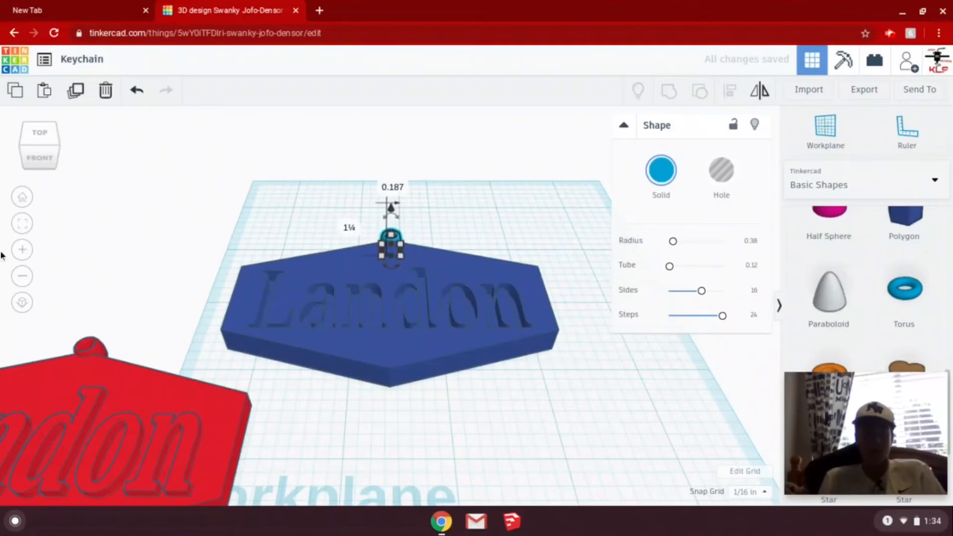
{"action": "left_click", "coordinate": [17, 227]}
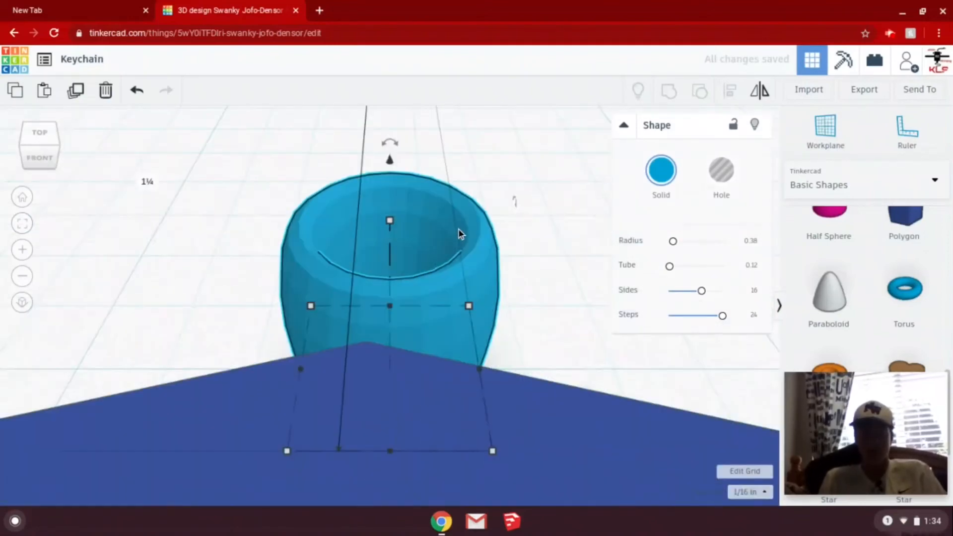
{"action": "key", "text": "Down"}
{"action": "key", "text": "Left"}
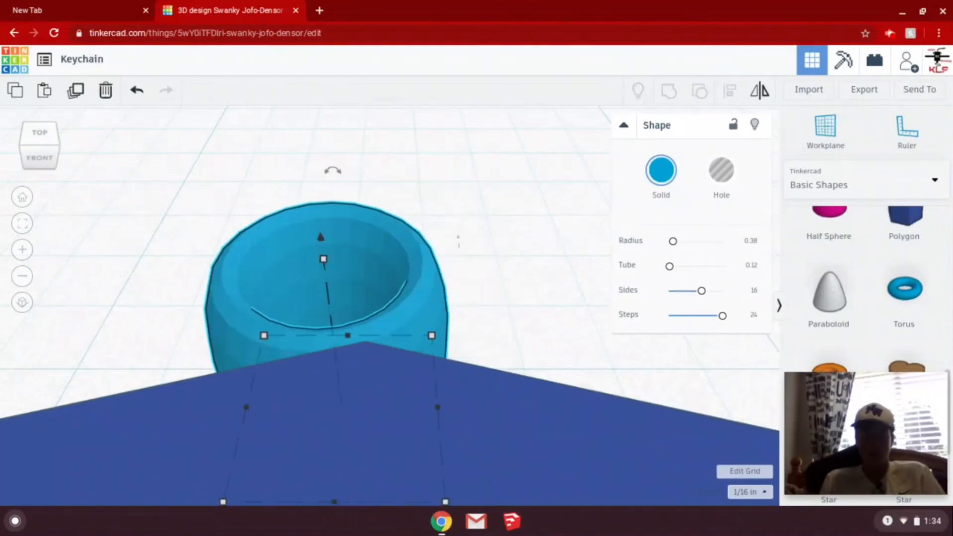
{"action": "key", "text": "Right"}
{"action": "key", "text": "Down"}
{"action": "key", "text": "Up"}
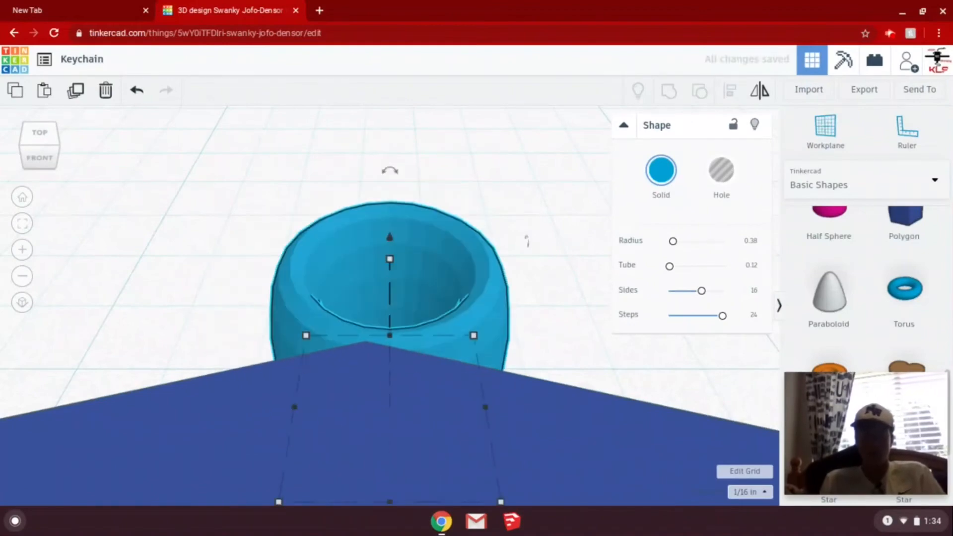
{"action": "left_click", "coordinate": [21, 198]}
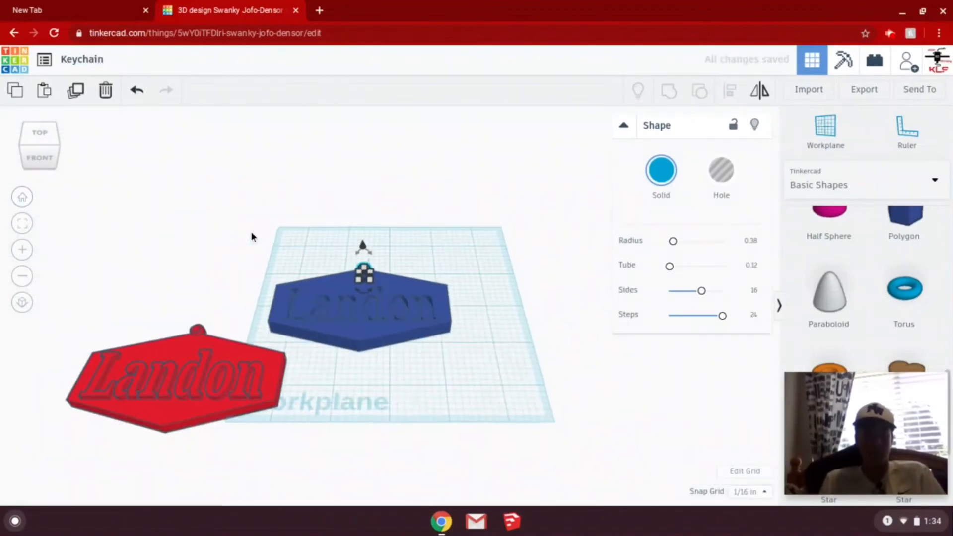
- Group the small torus with the recessed-name blue base into one keychain
{"action": "left_click", "coordinate": [252, 231]}
{"action": "left_click_drag", "start_coordinate": [336, 243], "coordinate": [390, 305]}
{"action": "left_click", "coordinate": [669, 93]}
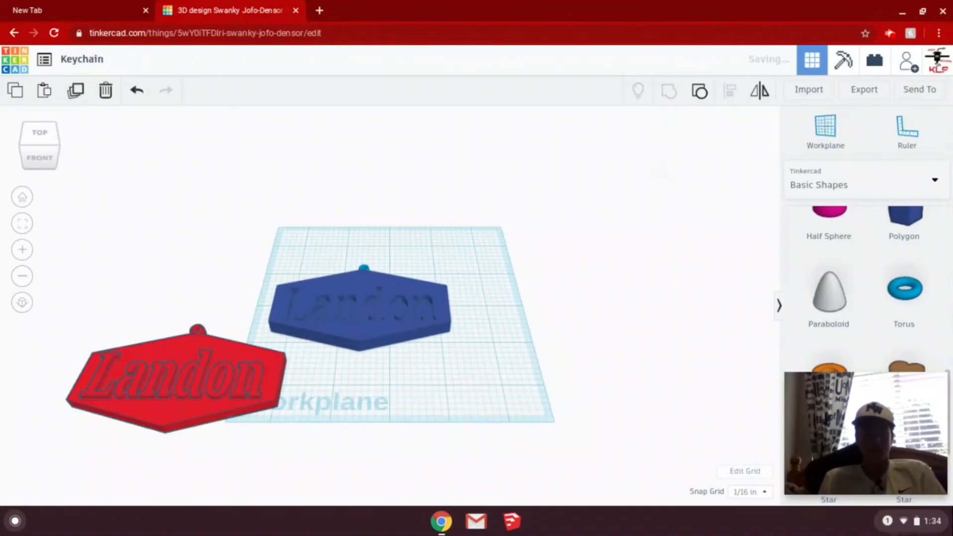
{"action": "left_click", "coordinate": [555, 309]}
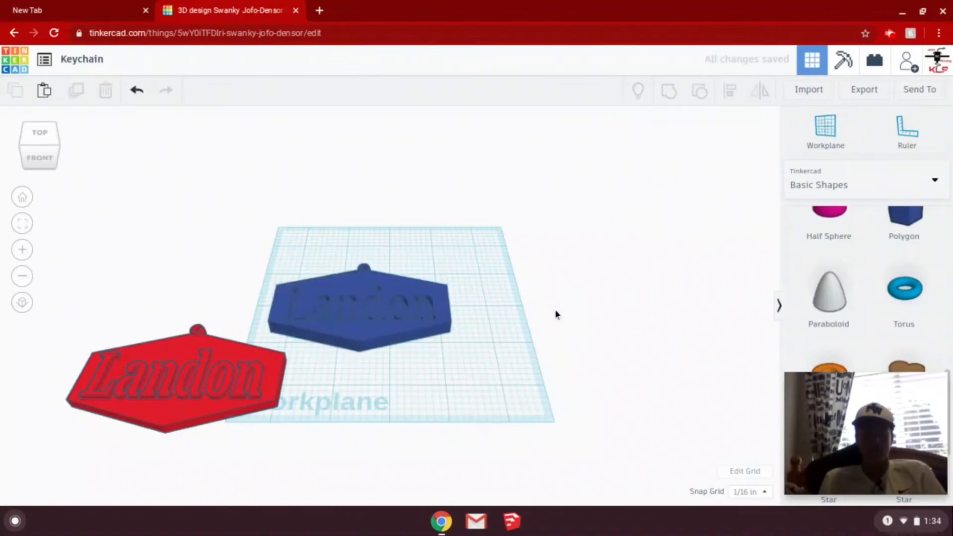
- Move the red and blue keychains side by side across the middle of the workplane, leaving a small gap between them
{"action": "left_click_drag", "start_coordinate": [397, 302], "coordinate": [559, 317]}
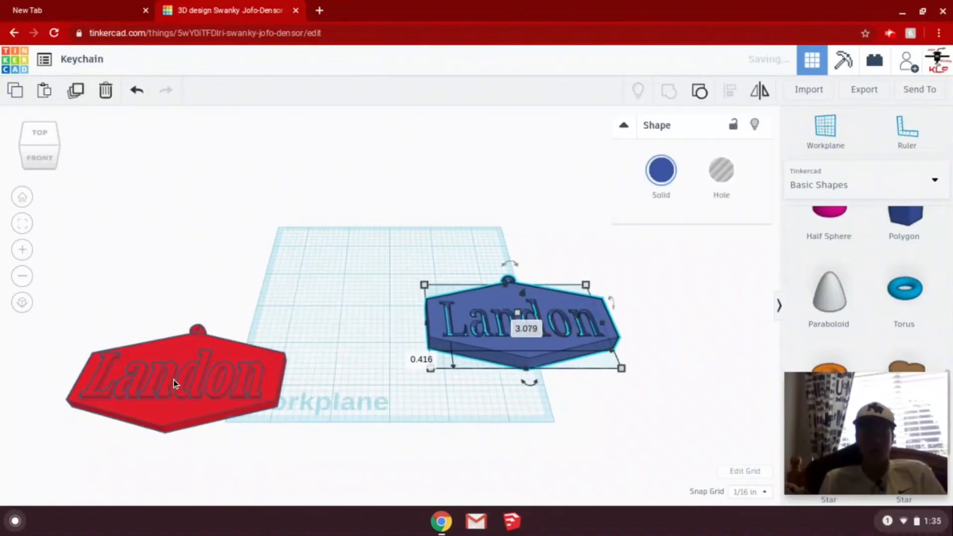
{"action": "left_click_drag", "start_coordinate": [211, 376], "coordinate": [313, 302]}
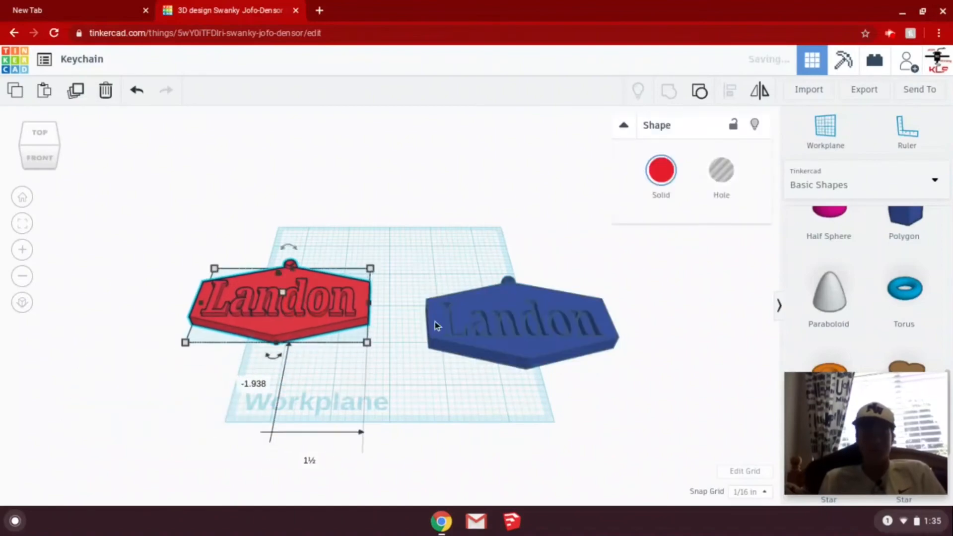
{"action": "left_click_drag", "start_coordinate": [434, 298], "coordinate": [388, 299]}
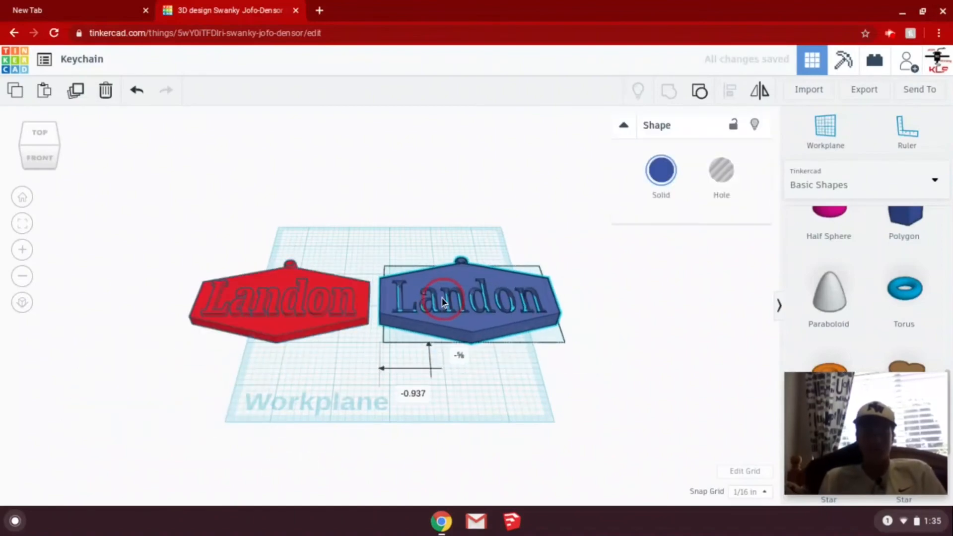
{"action": "left_click", "coordinate": [293, 306]}
{"action": "left_click", "coordinate": [326, 186]}
- Export everything in the design as an .STL file for 3D printing
{"action": "right_click_drag", "start_coordinate": [326, 187], "coordinate": [326, 302]}
{"action": "mouse_move", "coordinate": [573, 368]}
{"action": "right_mouse_down"}
{"action": "mouse_move", "coordinate": [560, 351]}
{"action": "mouse_move", "coordinate": [553, 283]}
{"action": "mouse_move", "coordinate": [566, 362]}
{"action": "right_mouse_up"}
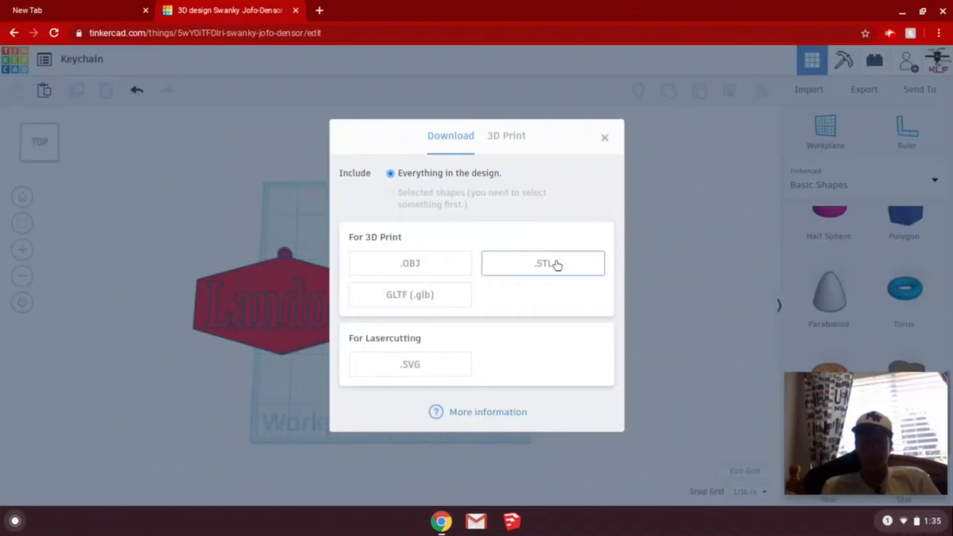
{"action": "left_click", "coordinate": [556, 264]}
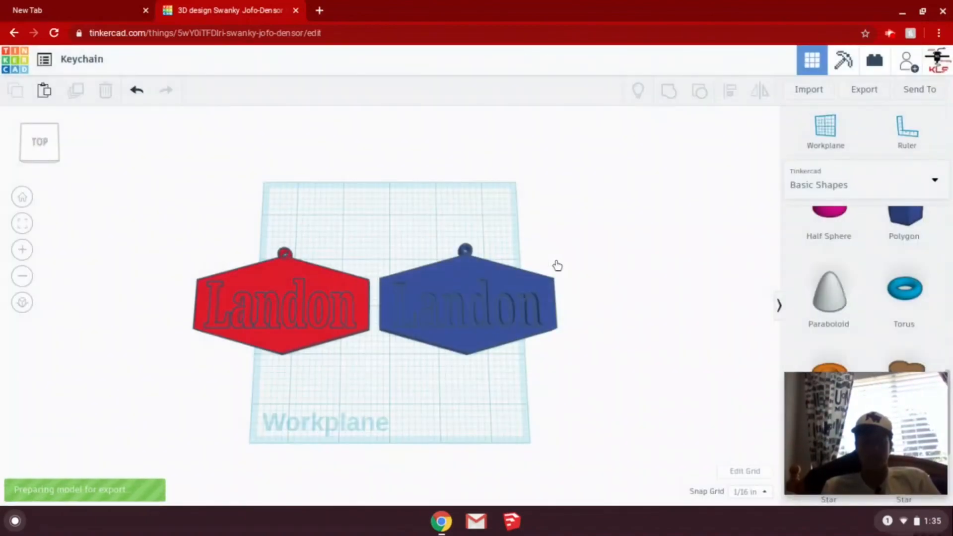